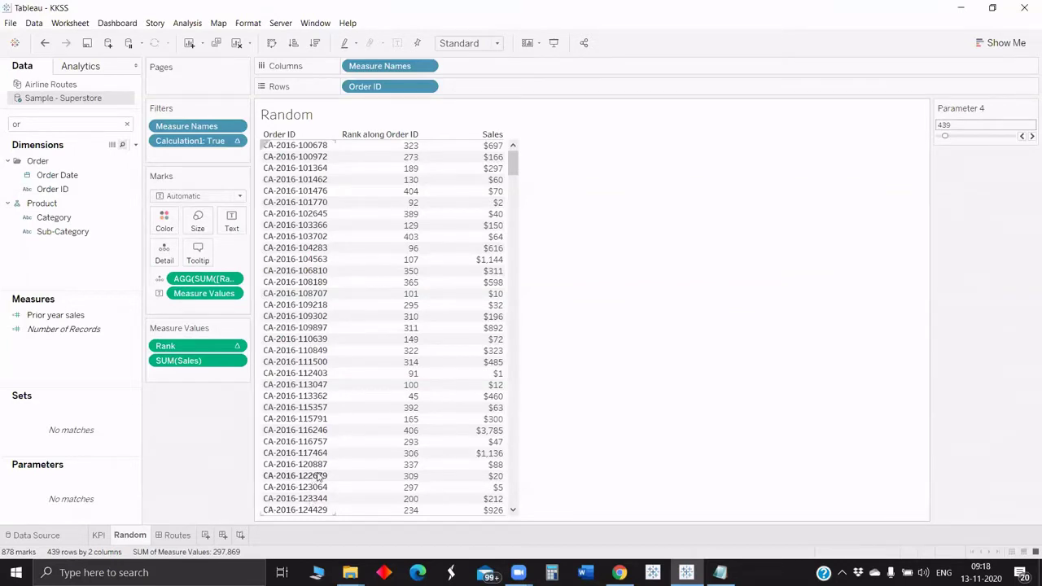
- Review the KPI and Random worksheets, examining the rank and sales values listed for each Order ID
{"action": "mouse_move", "coordinate": [405, 461]}
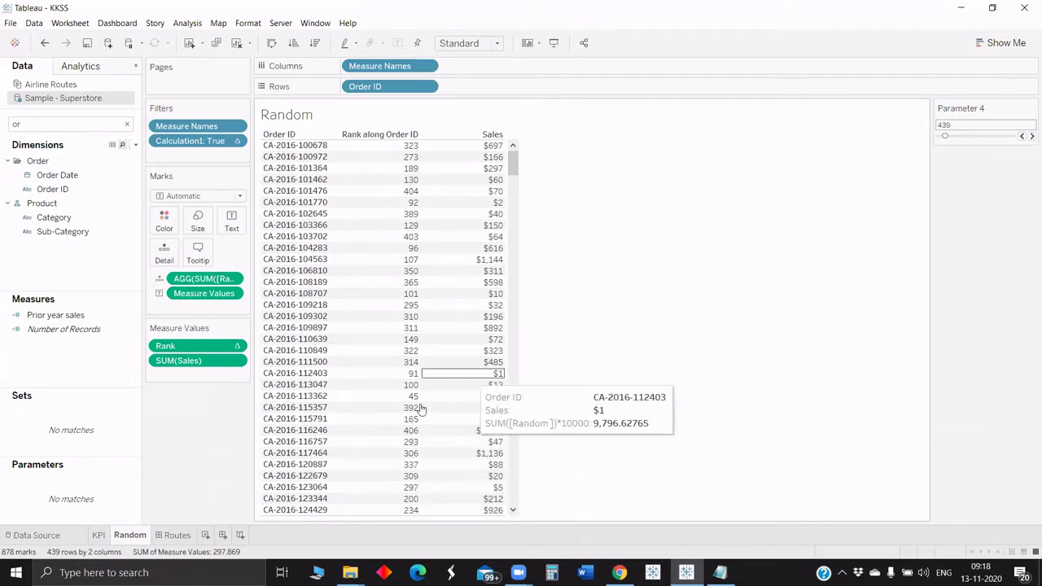
{"action": "left_click", "coordinate": [100, 538]}
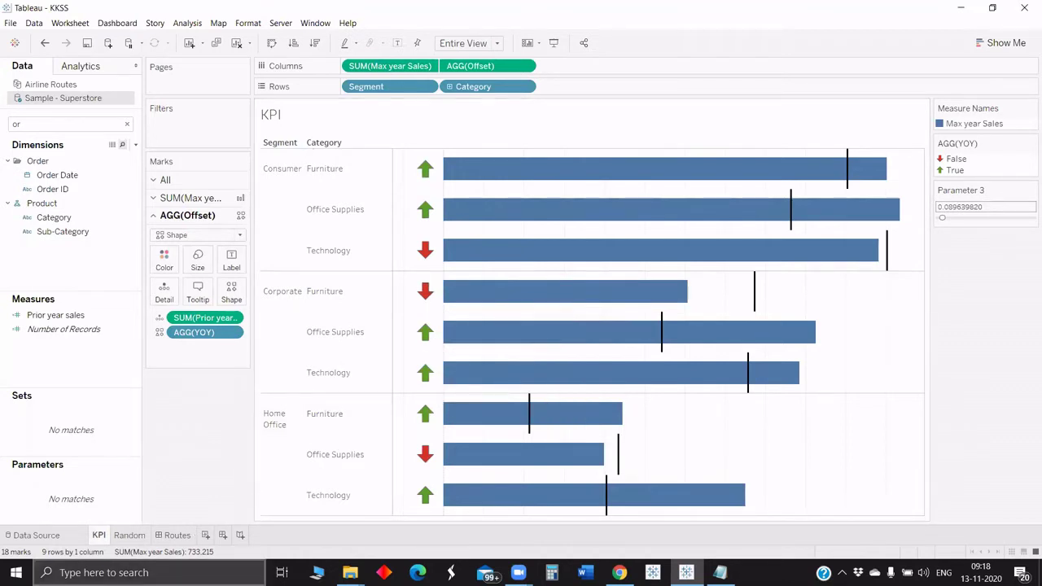
{"action": "left_click", "coordinate": [132, 535]}
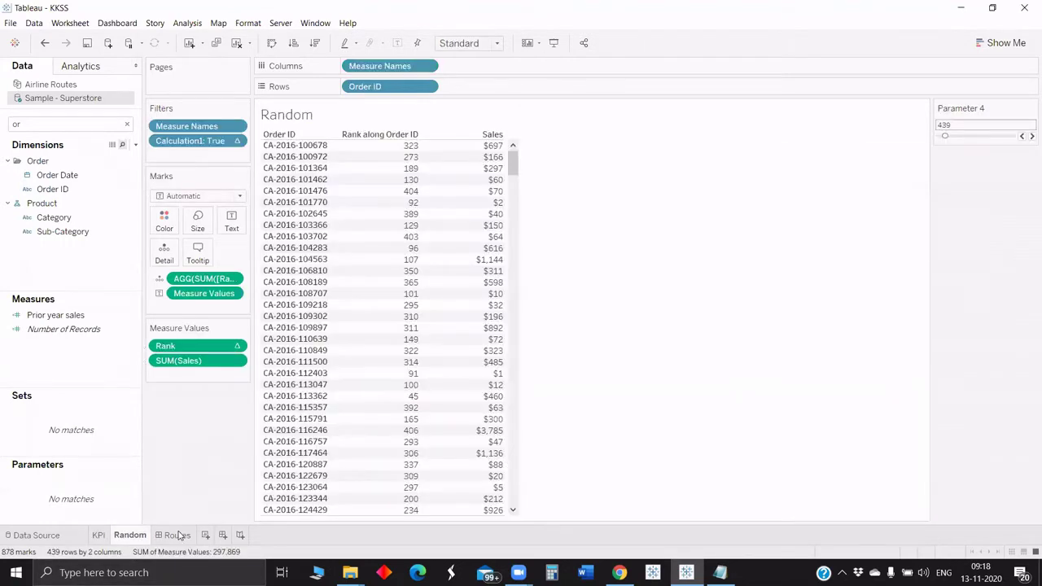
{"action": "mouse_move", "coordinate": [177, 535]}
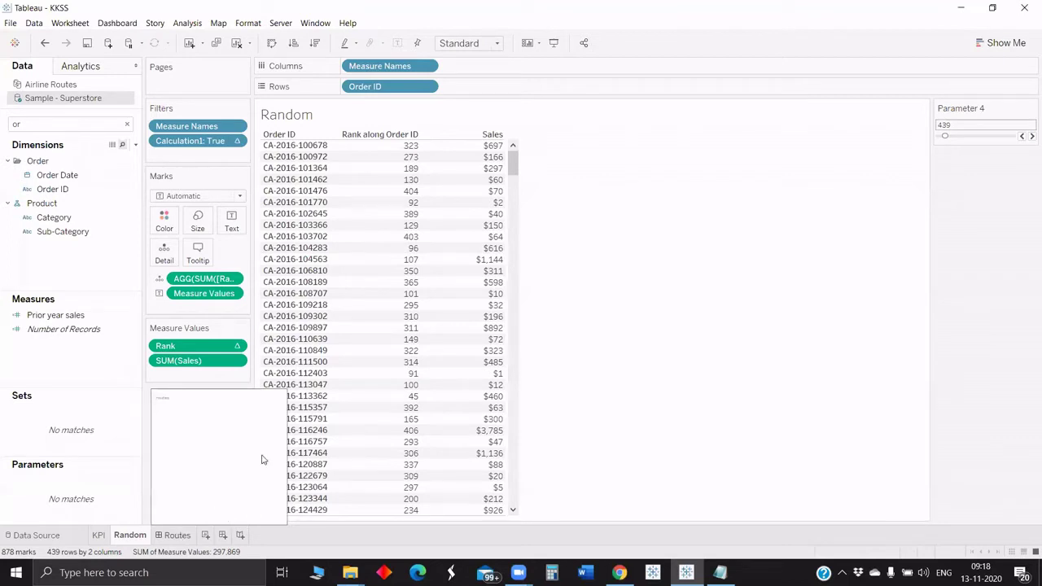
{"action": "mouse_move", "coordinate": [403, 383]}
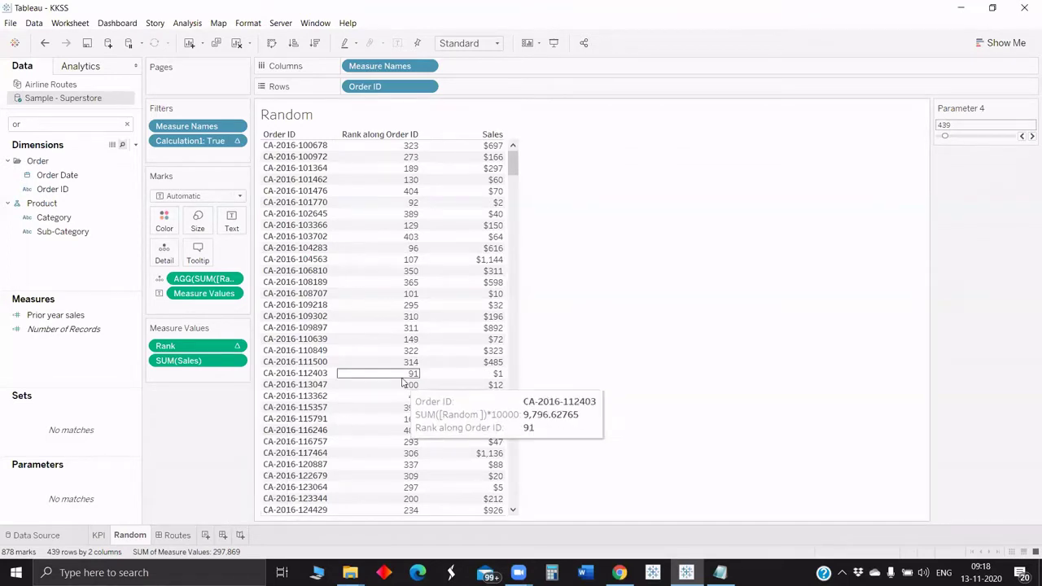
{"action": "mouse_move", "coordinate": [455, 372]}
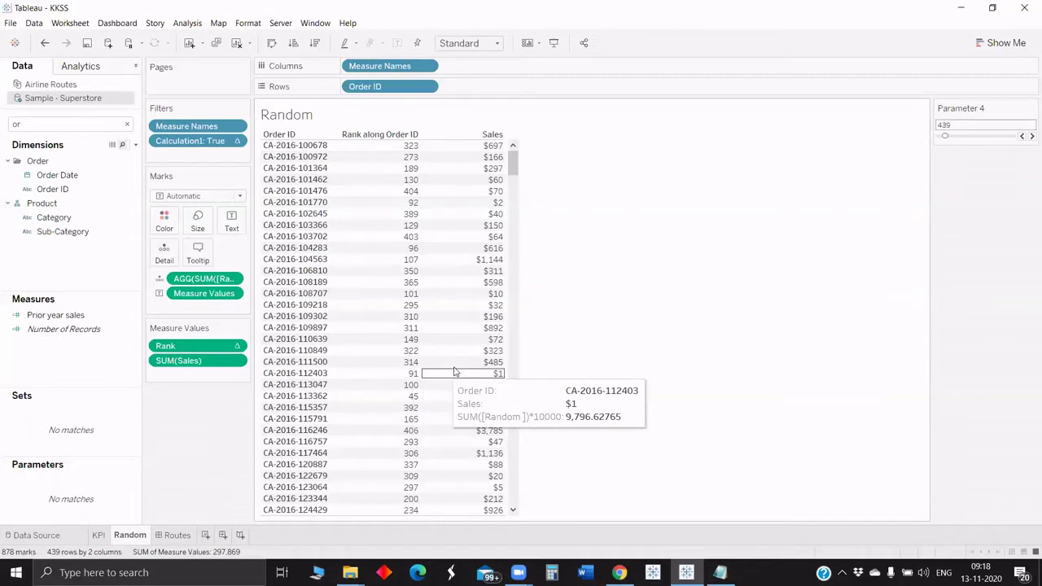
{"action": "mouse_move", "coordinate": [442, 422]}
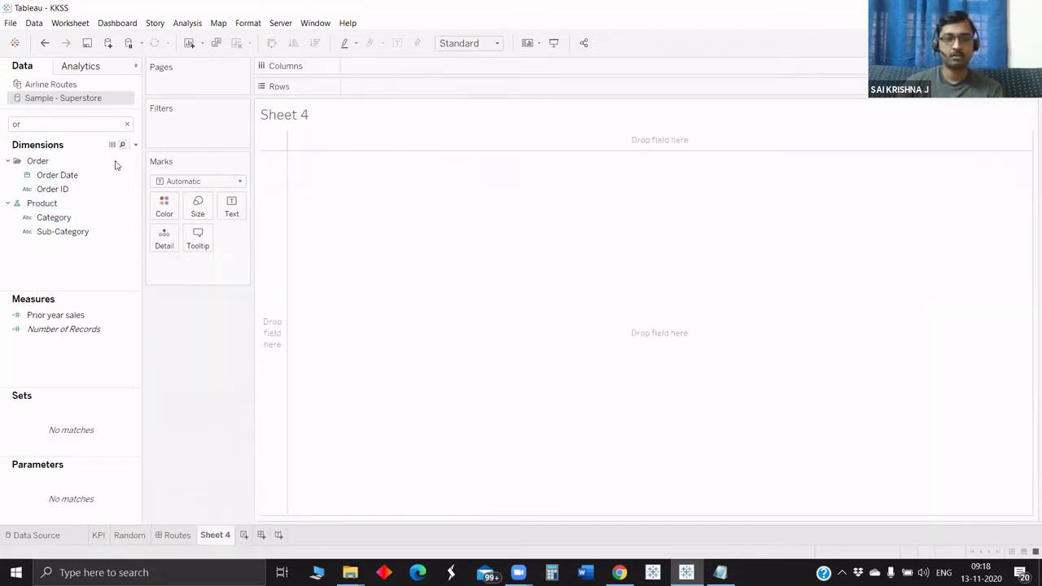
- Search the function list of a new calculated field for "random", and close the editor without saving the field
{"action": "left_click", "coordinate": [135, 145]}
{"action": "key", "text": "Return"}
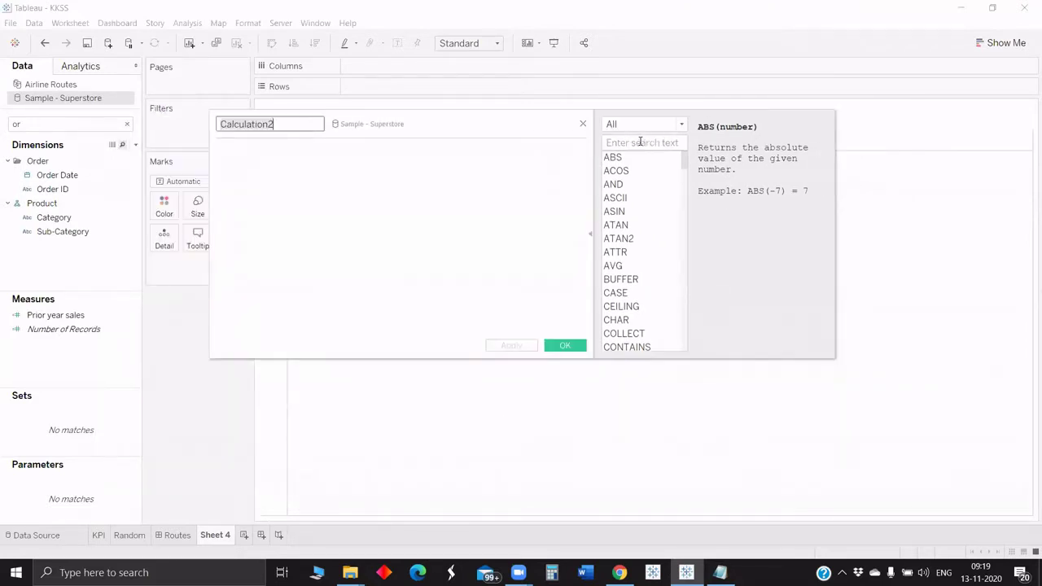
{"action": "left_click", "coordinate": [640, 143]}
{"action": "type", "text": "r"}
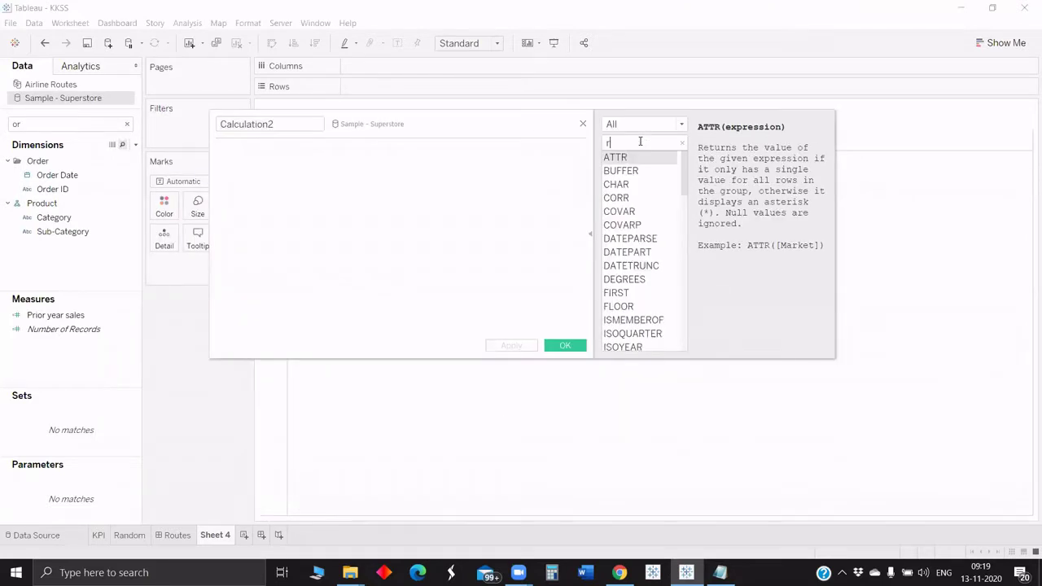
{"action": "type", "text": "andom"}
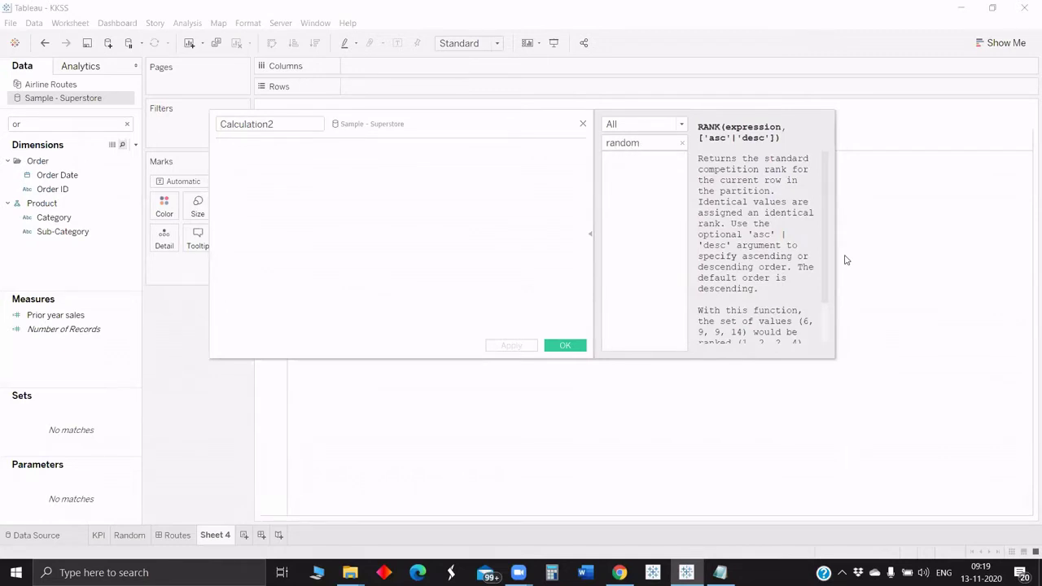
{"action": "key", "text": "BackSpace"}
{"action": "key", "text": "BackSpace"}
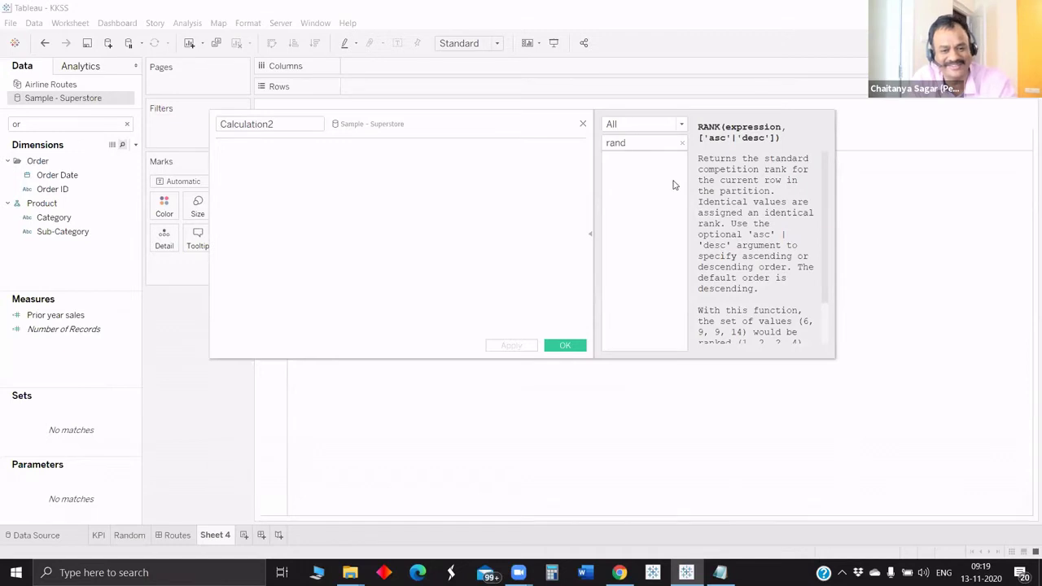
{"action": "type", "text": "om"}
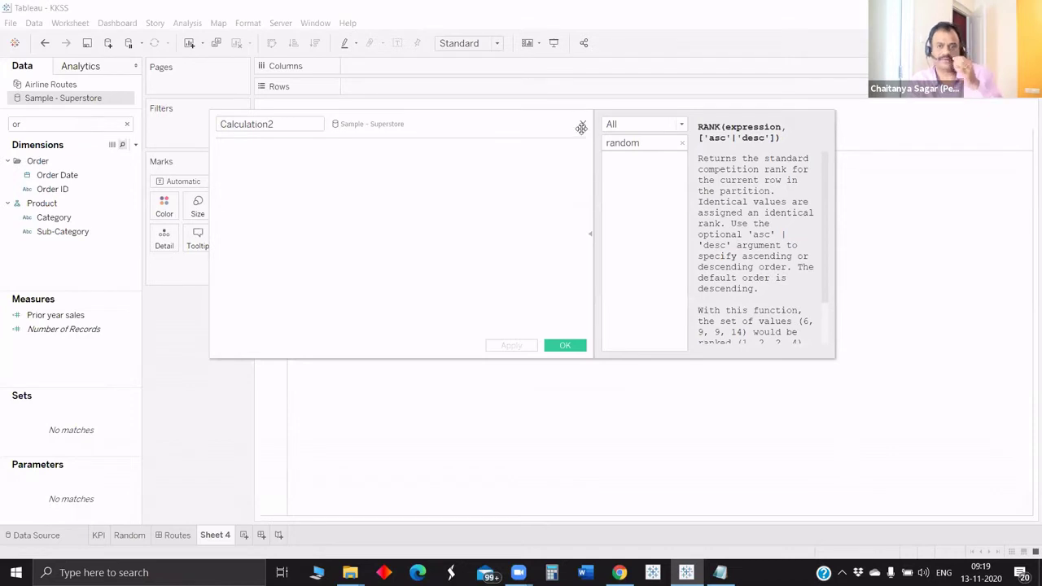
{"action": "left_click", "coordinate": [582, 124]}
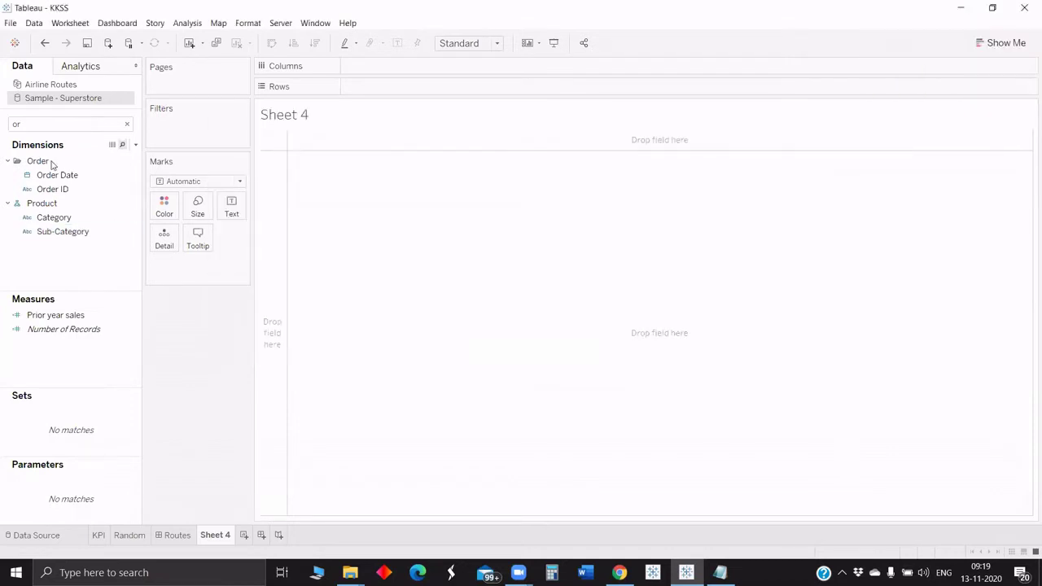
- List all Order ID members on the rows of Sheet 4 with the sum of Sales as text
{"action": "left_click_drag", "start_coordinate": [52, 189], "coordinate": [395, 91]}
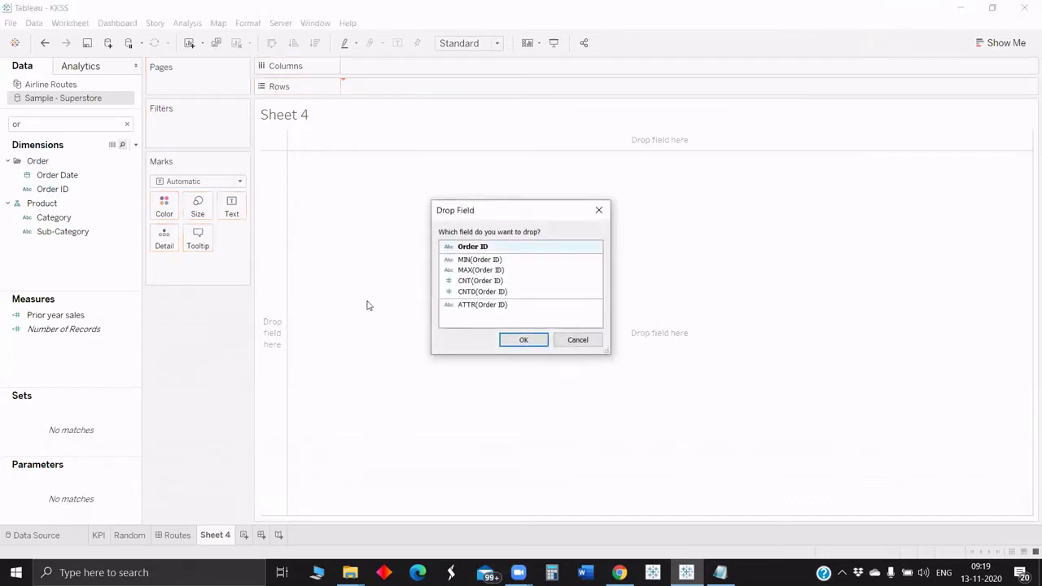
{"action": "key", "text": "Return"}
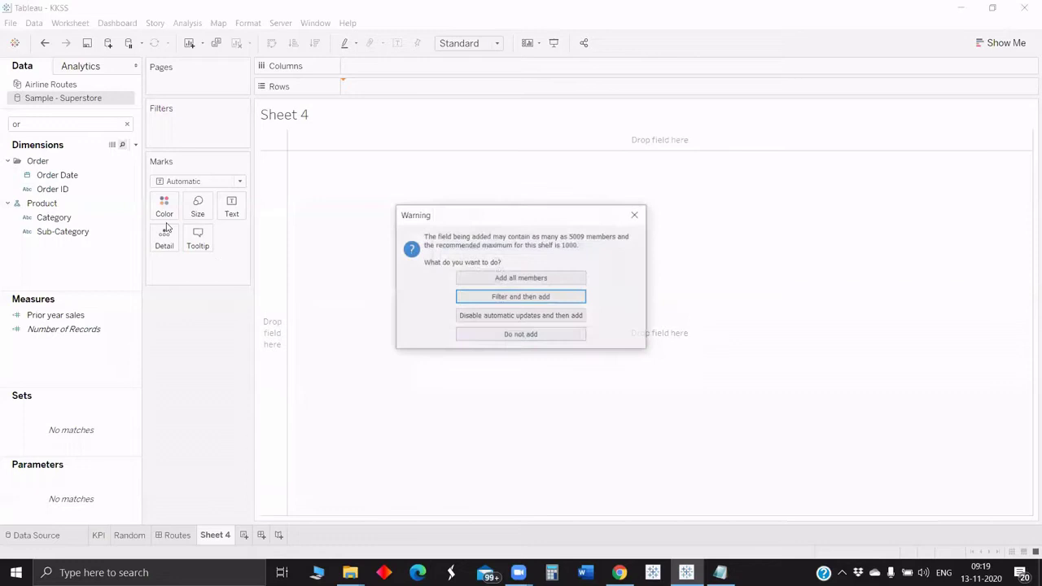
{"action": "key", "text": "Return"}
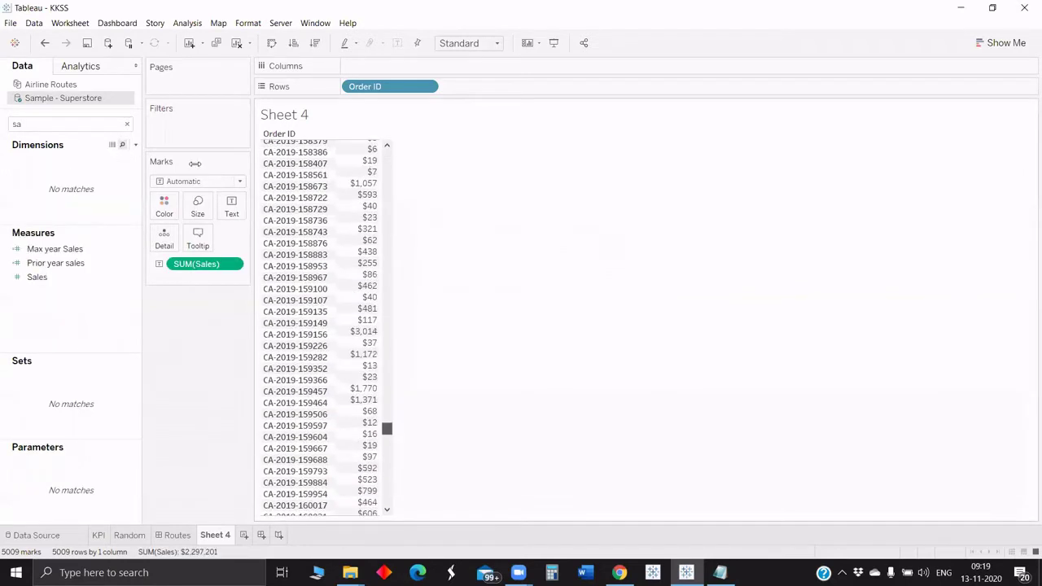
{"action": "left_click_drag", "start_coordinate": [386, 429], "coordinate": [387, 156]}
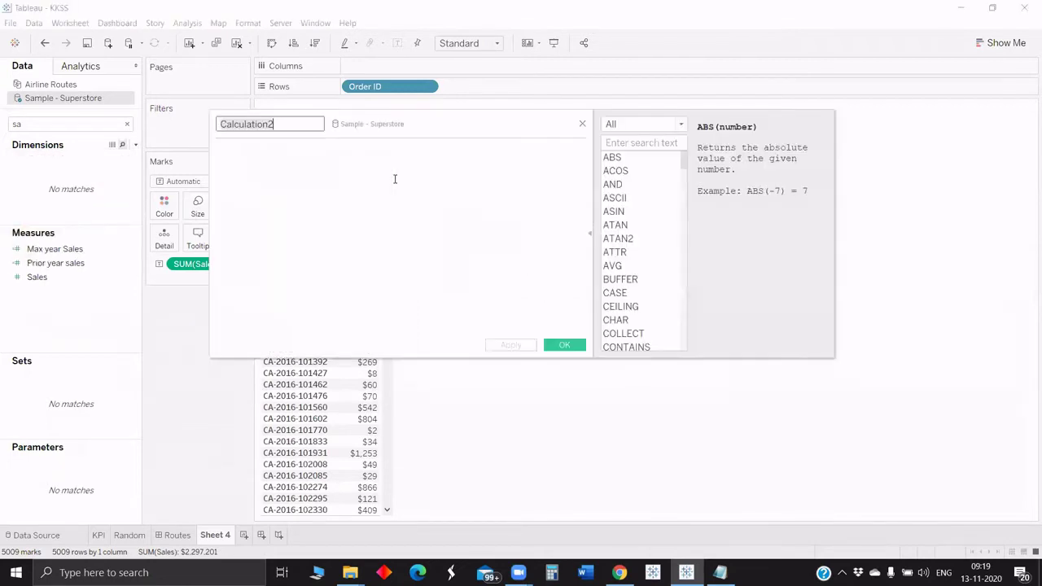
- Name a new calculated field Random and start its formula with { FIXED [Order ID]: random()
{"action": "type", "text": "Random"}
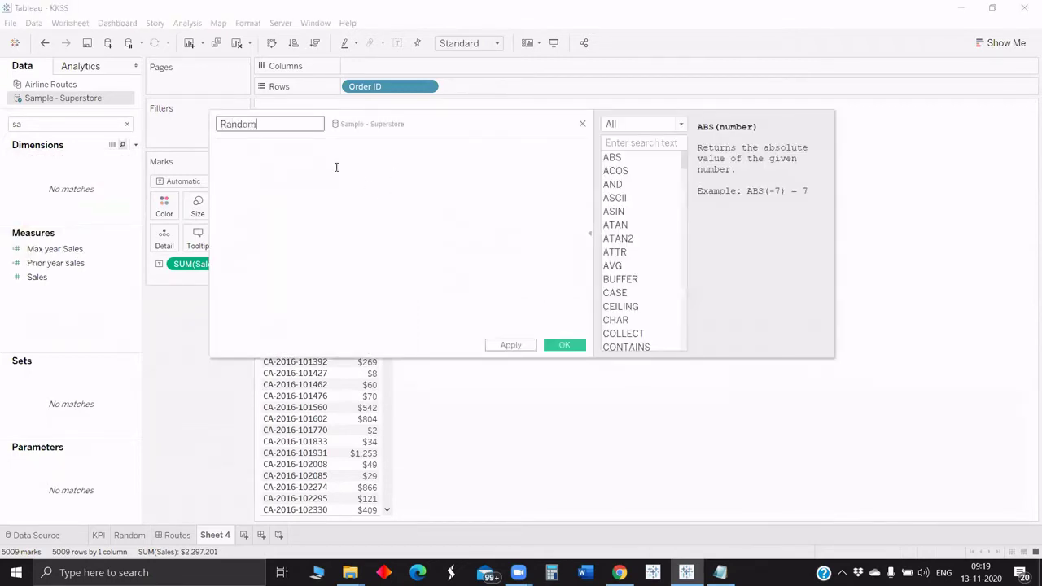
{"action": "left_click", "coordinate": [336, 167]}
{"action": "type", "text": "{ FIXED "}
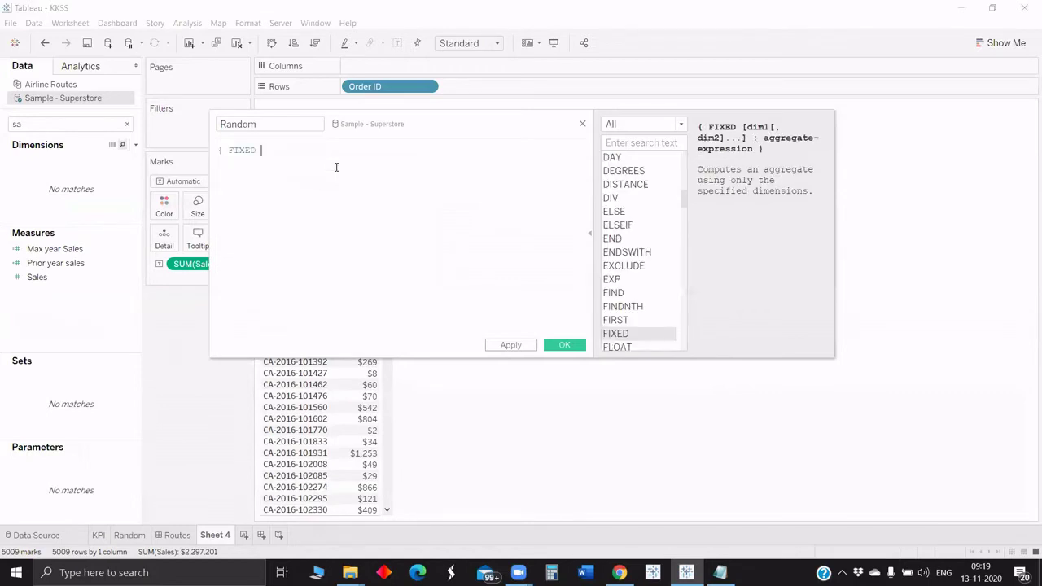
{"action": "type", "text": "orde"}
{"action": "key", "text": "Down"}
{"action": "key", "text": "Return"}
{"action": "type", "text": ": rando"}
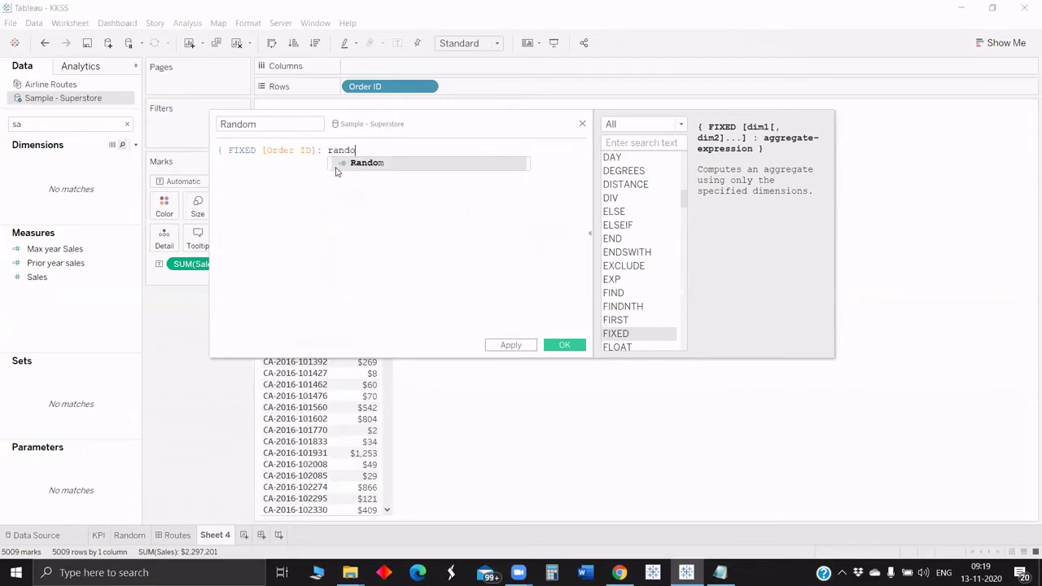
{"action": "key", "text": "Return"}
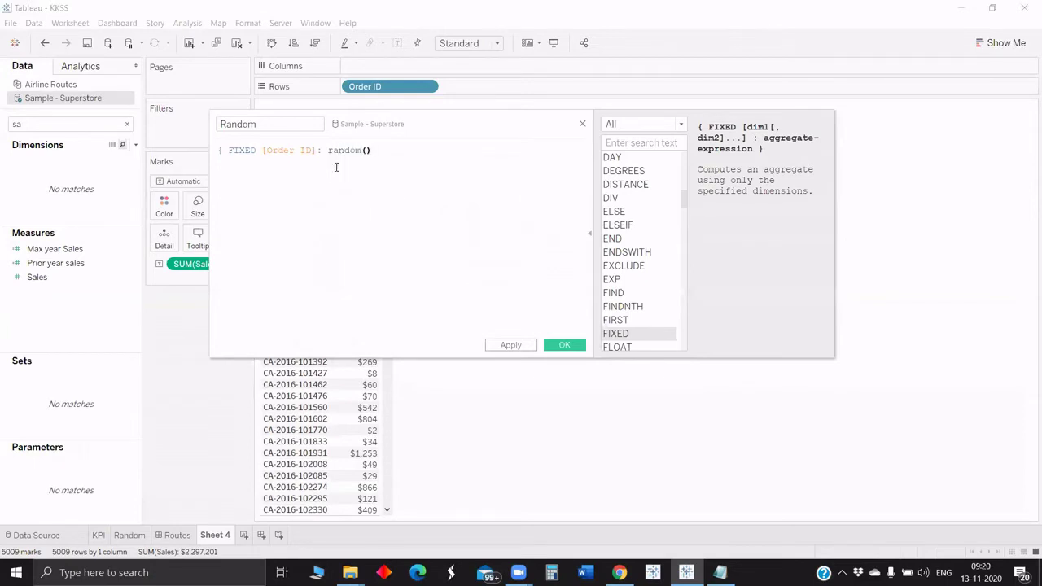
- Wrap random() in an average and close the expression so the formula reads { FIXED [Order ID]: avg(random())}
{"action": "key", "text": "Left"}
{"action": "key", "text": "ctrl+Left"}
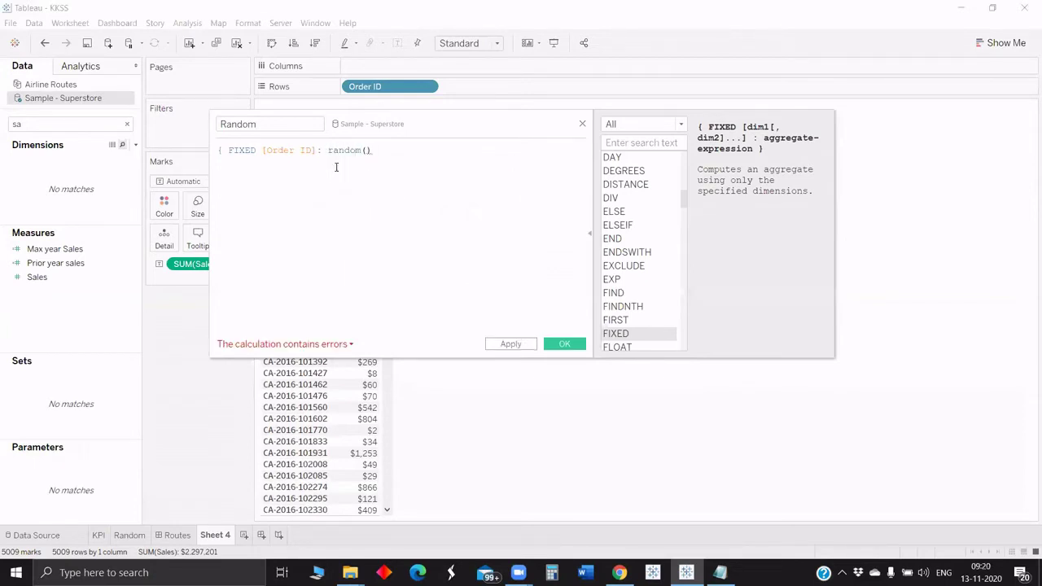
{"action": "type", "text": "avg("}
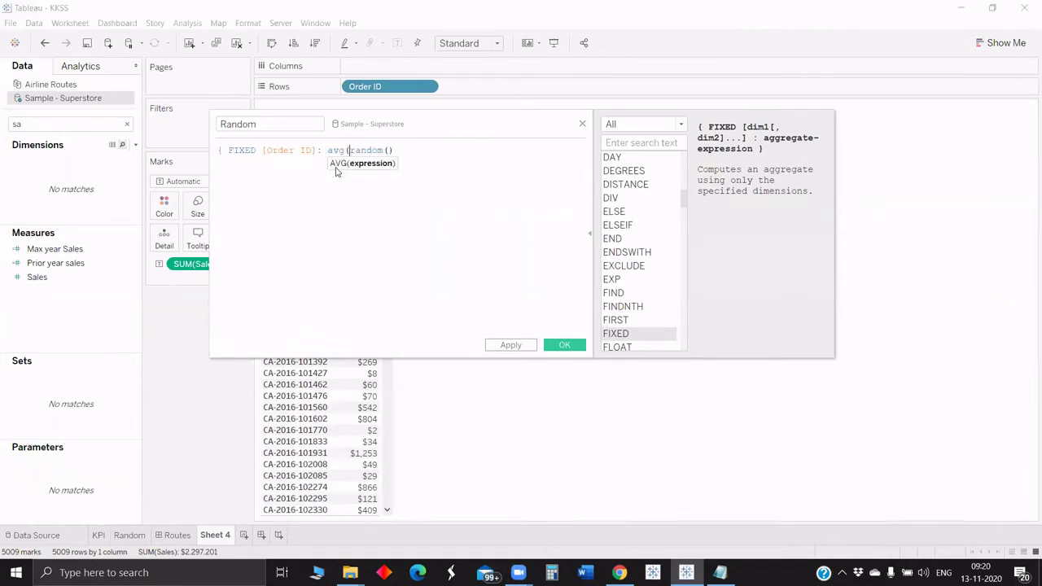
{"action": "left_click", "coordinate": [415, 146]}
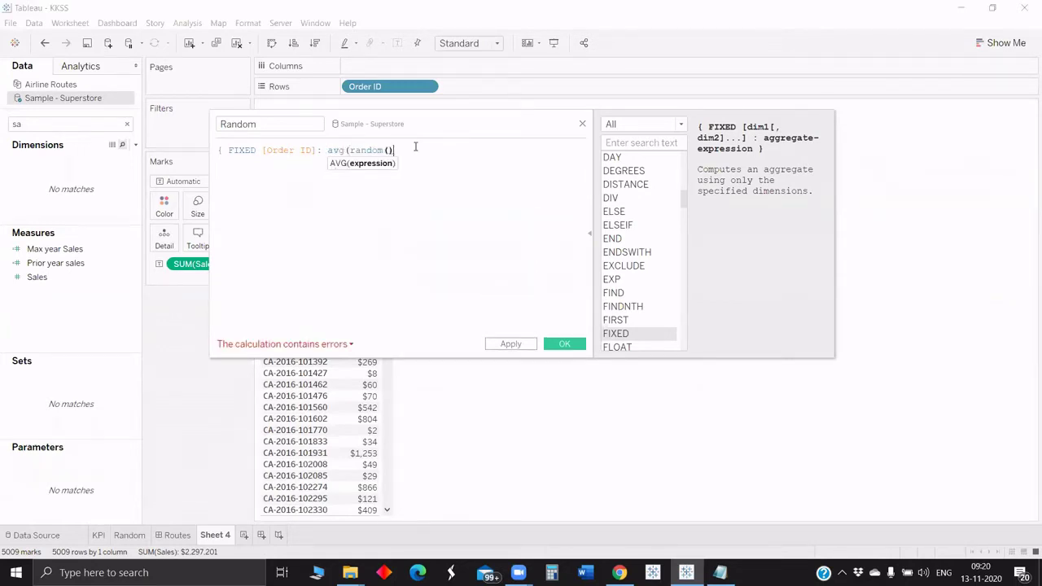
{"action": "type", "text": ")}"}
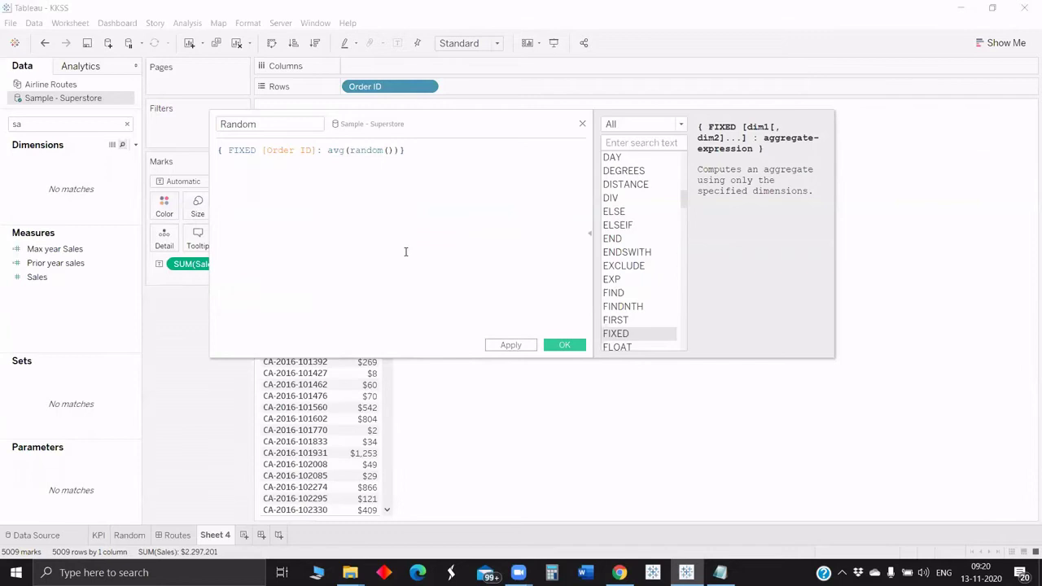
- Filter the function list to Number functions, search it for "Random", and clear the search
{"action": "left_click", "coordinate": [643, 124]}
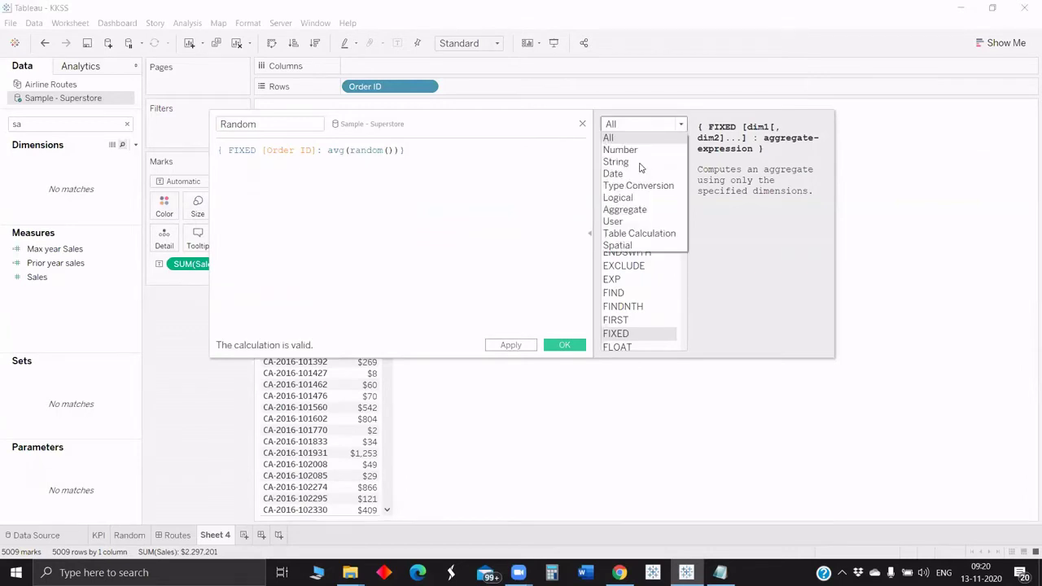
{"action": "left_click", "coordinate": [639, 147]}
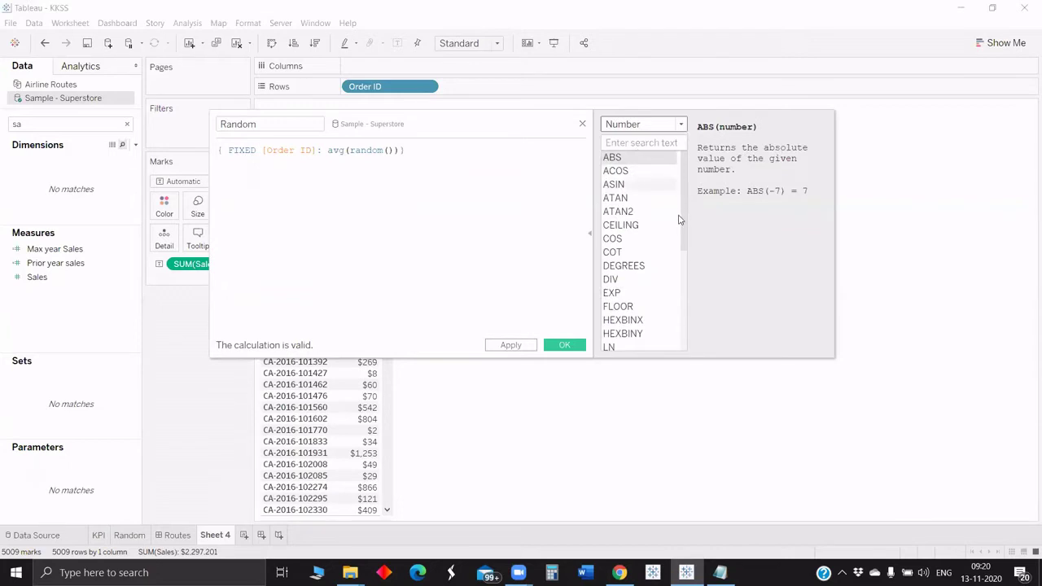
{"action": "mouse_move", "coordinate": [683, 221]}
{"action": "left_mouse_down"}
{"action": "mouse_move", "coordinate": [682, 264]}
{"action": "mouse_move", "coordinate": [680, 213]}
{"action": "left_mouse_up"}
{"action": "left_click", "coordinate": [630, 144]}
{"action": "type", "text": "Random"}
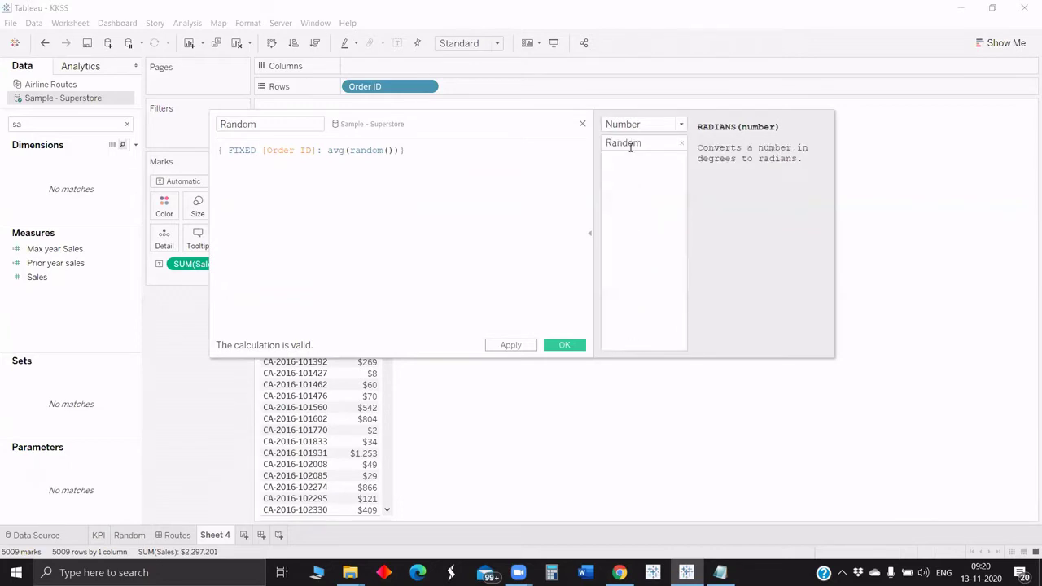
{"action": "key", "text": "BackSpace"}
{"action": "key", "text": "BackSpace"}
{"action": "key", "text": "BackSpace"}
{"action": "key", "text": "BackSpace"}
{"action": "key", "text": "BackSpace"}
{"action": "key", "text": "BackSpace"}
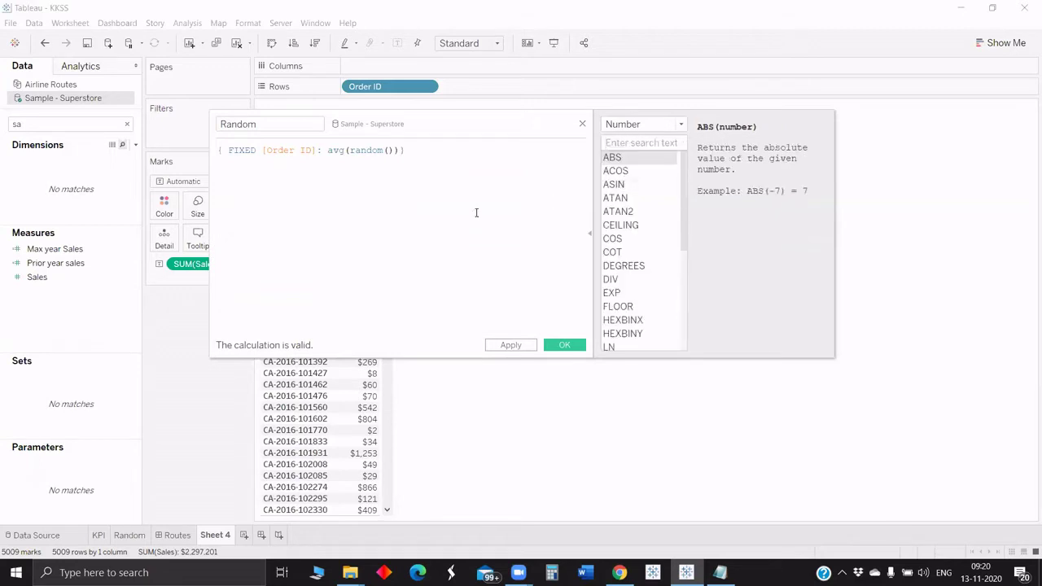
- Check the avg function's description in the formula and save the Random calculated field
{"action": "left_click", "coordinate": [333, 151]}
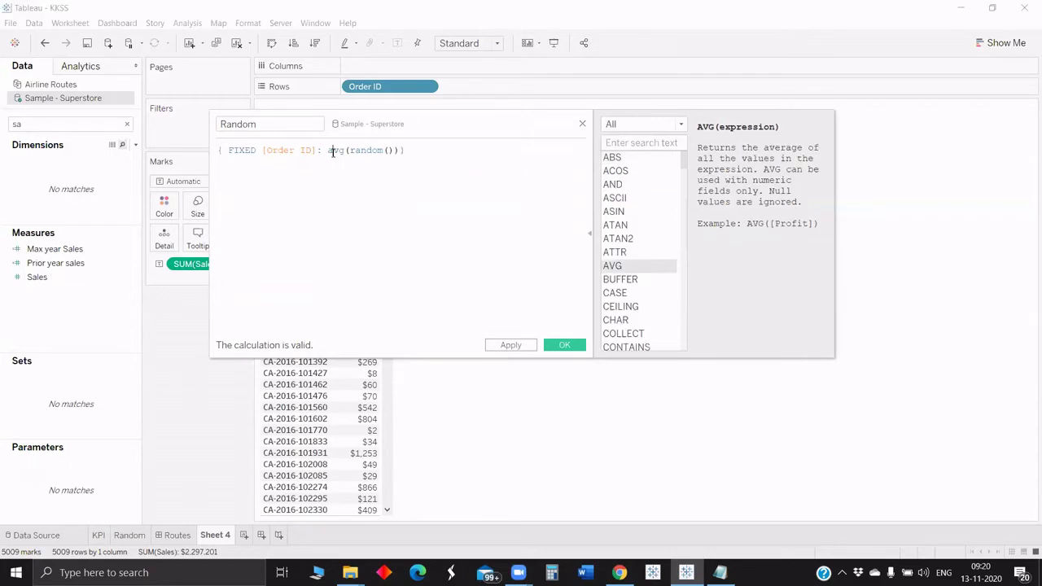
{"action": "double_click", "coordinate": [333, 153]}
{"action": "left_click", "coordinate": [562, 345]}
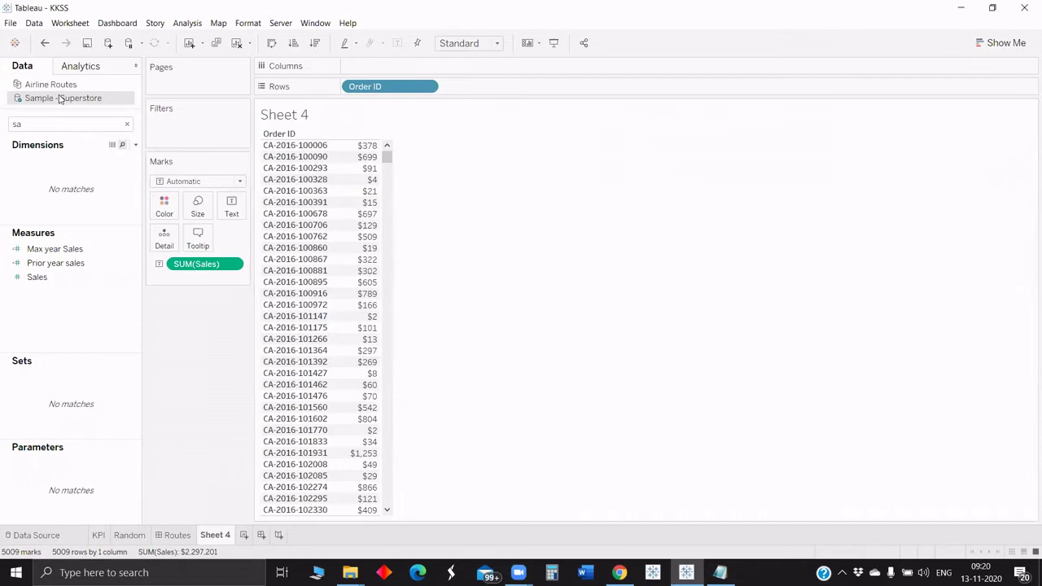
- Search the fields for "rand" and add the first Random measure to the Order ID table as a column beside Sales
{"action": "left_click", "coordinate": [56, 122]}
{"action": "key", "text": "BackSpace"}
{"action": "key", "text": "BackSpace"}
{"action": "type", "text": "rand"}
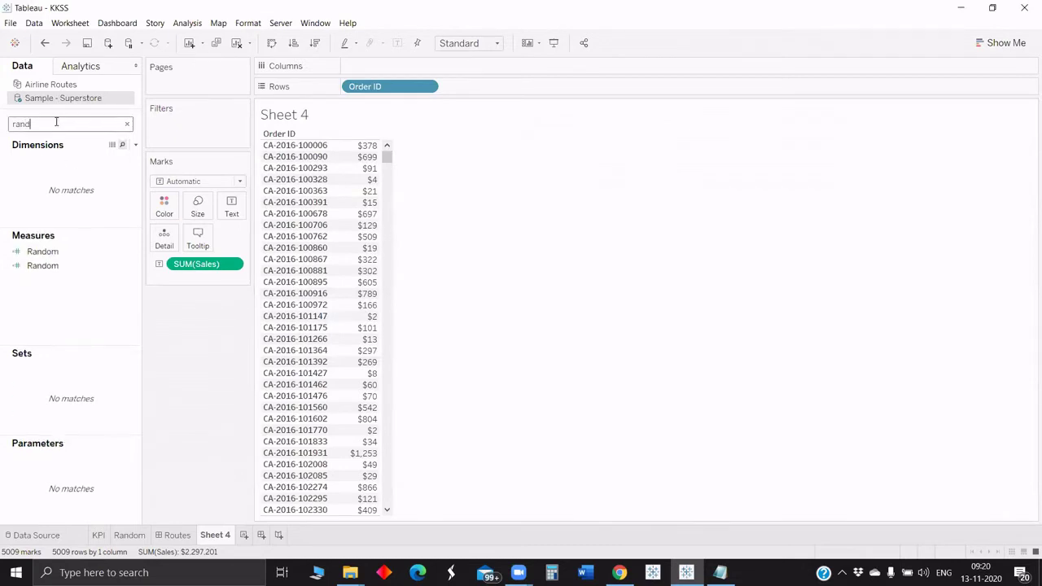
{"action": "left_click", "coordinate": [59, 253]}
{"action": "left_click_drag", "start_coordinate": [59, 253], "coordinate": [349, 221]}
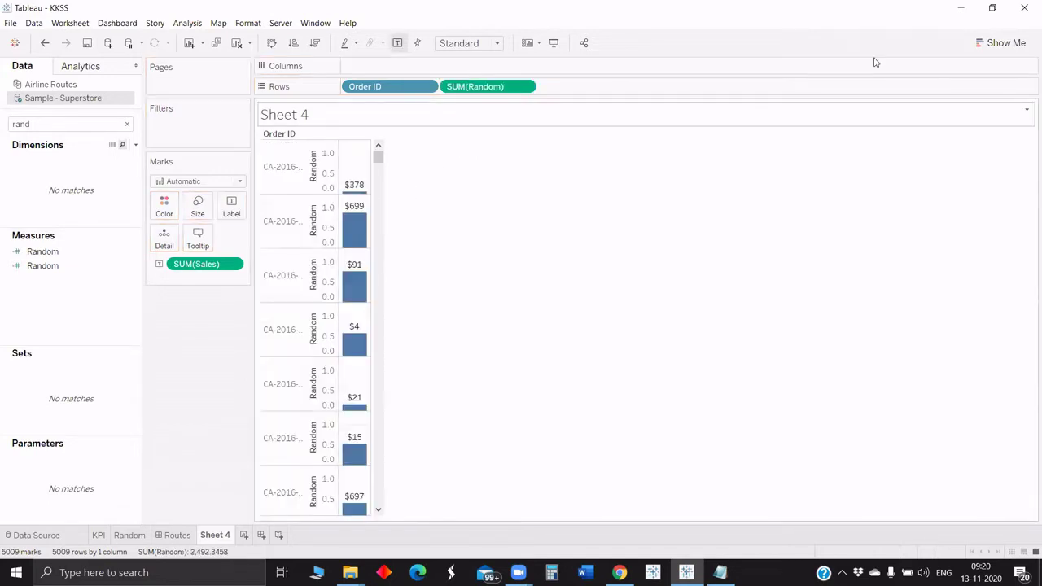
{"action": "left_click", "coordinate": [1016, 41]}
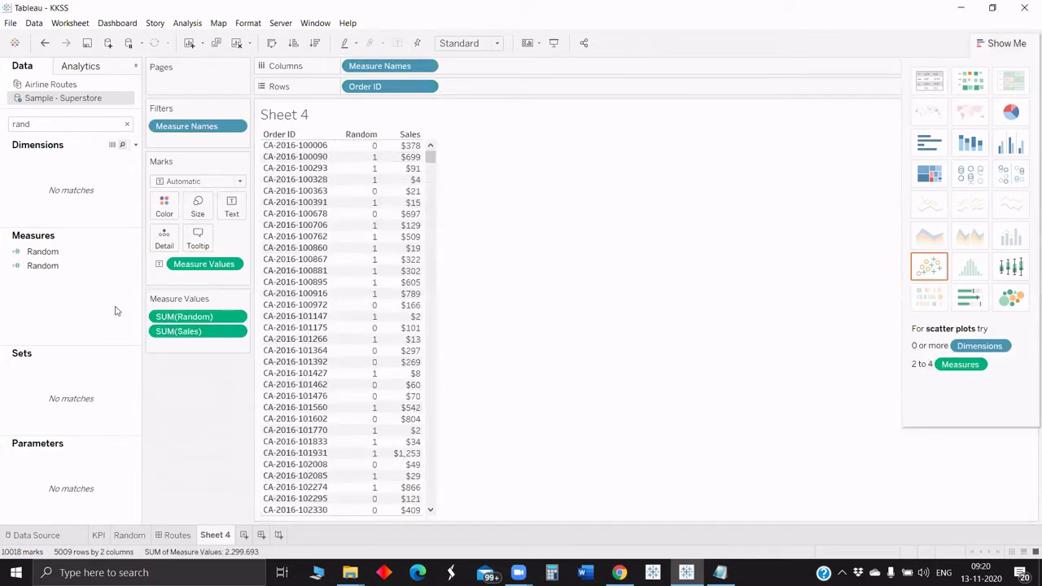
- Delete the second Random measure from the data source and accept the effect on its dependent fields and sheet
{"action": "right_click", "coordinate": [71, 266]}
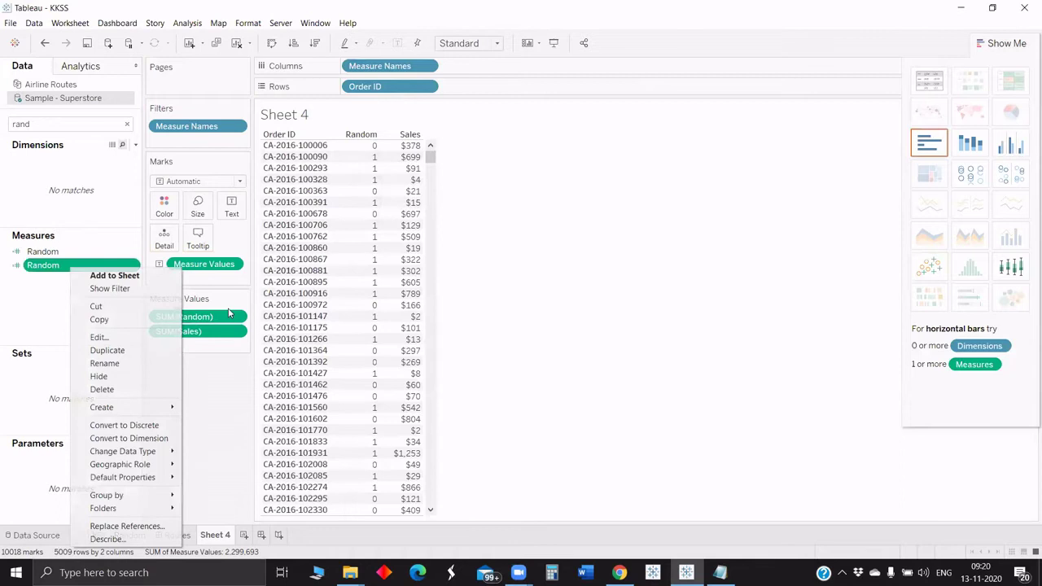
{"action": "key", "text": "Down"}
{"action": "key", "text": "Down"}
{"action": "key", "text": "Down"}
{"action": "key", "text": "Down"}
{"action": "key", "text": "Down"}
{"action": "key", "text": "Down"}
{"action": "key", "text": "Down"}
{"action": "key", "text": "Down"}
{"action": "key", "text": "Down"}
{"action": "key", "text": "Return"}
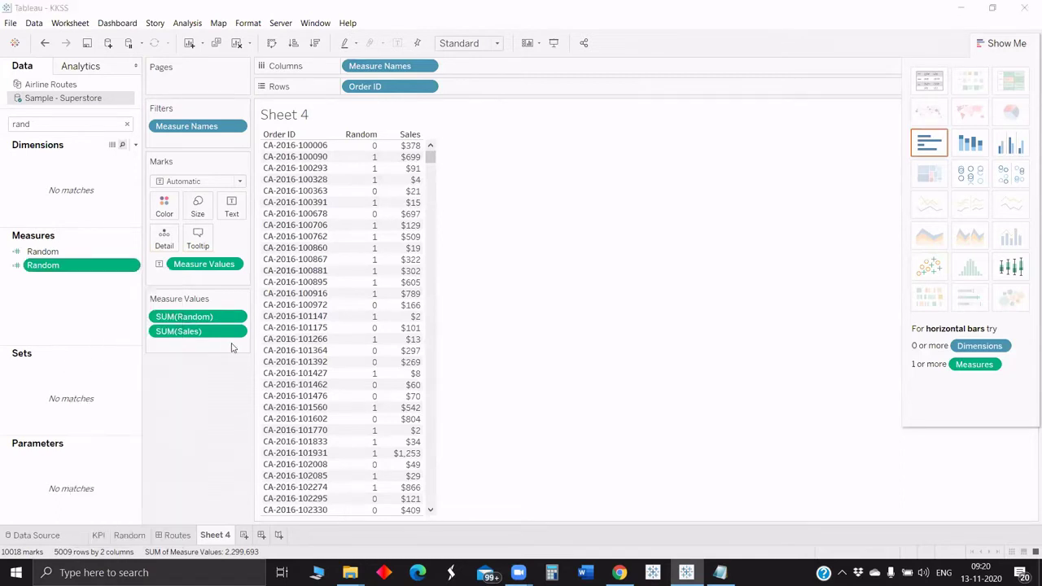
{"action": "key", "text": "Left"}
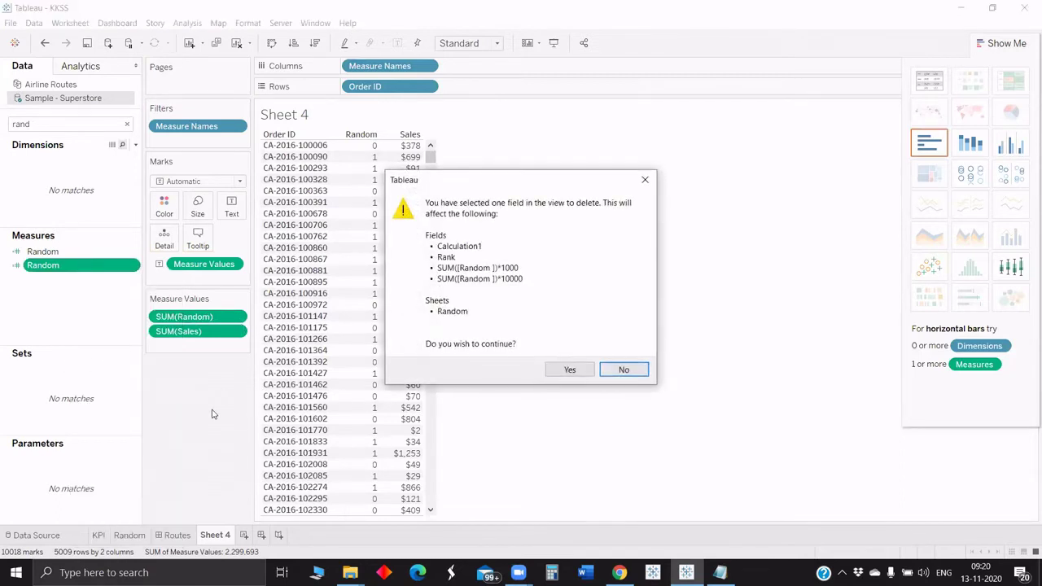
{"action": "key", "text": "Return"}
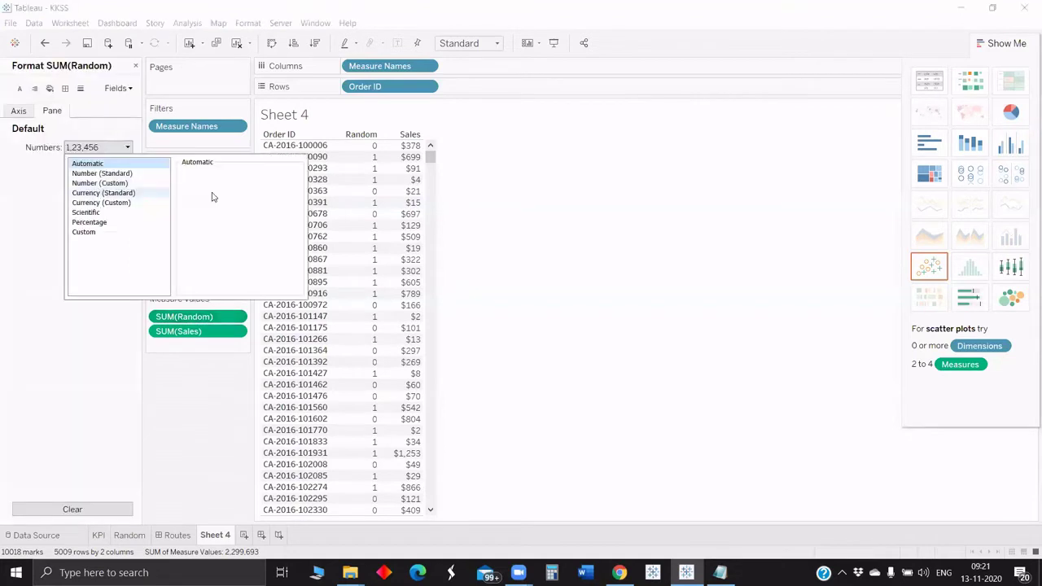
- Format SUM(Random) as a custom number with 6 decimal places and close the formatting settings
{"action": "left_click", "coordinate": [122, 183]}
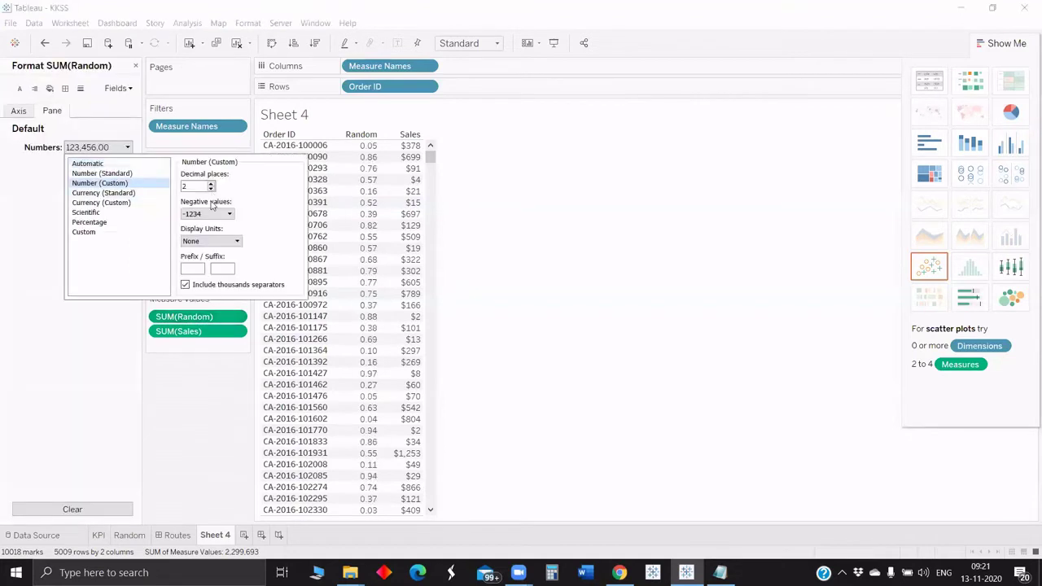
{"action": "key", "text": "Up"}
{"action": "key", "text": "Up"}
{"action": "key", "text": "Up"}
{"action": "key", "text": "Up"}
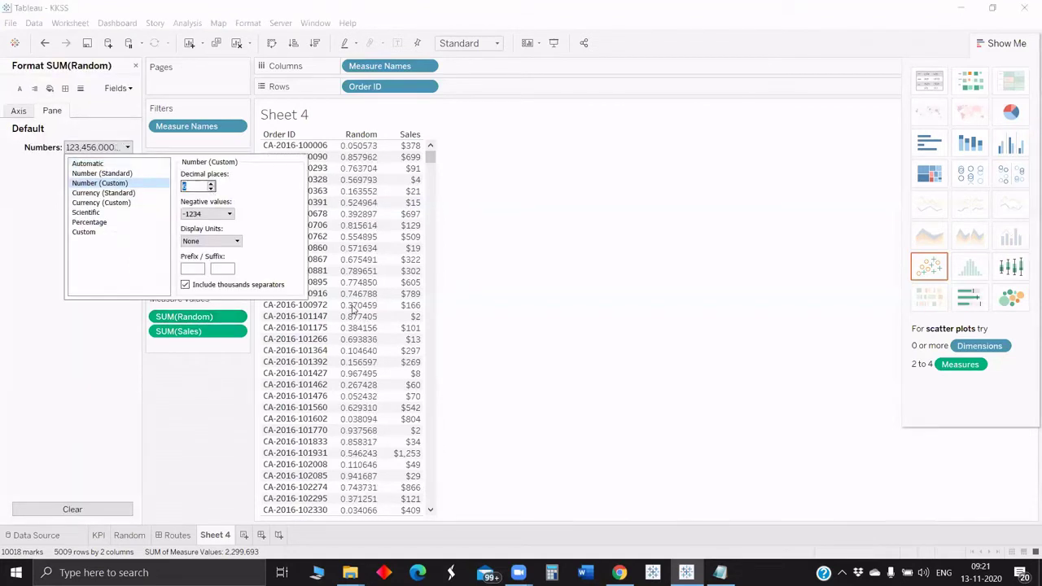
{"action": "left_click", "coordinate": [405, 204]}
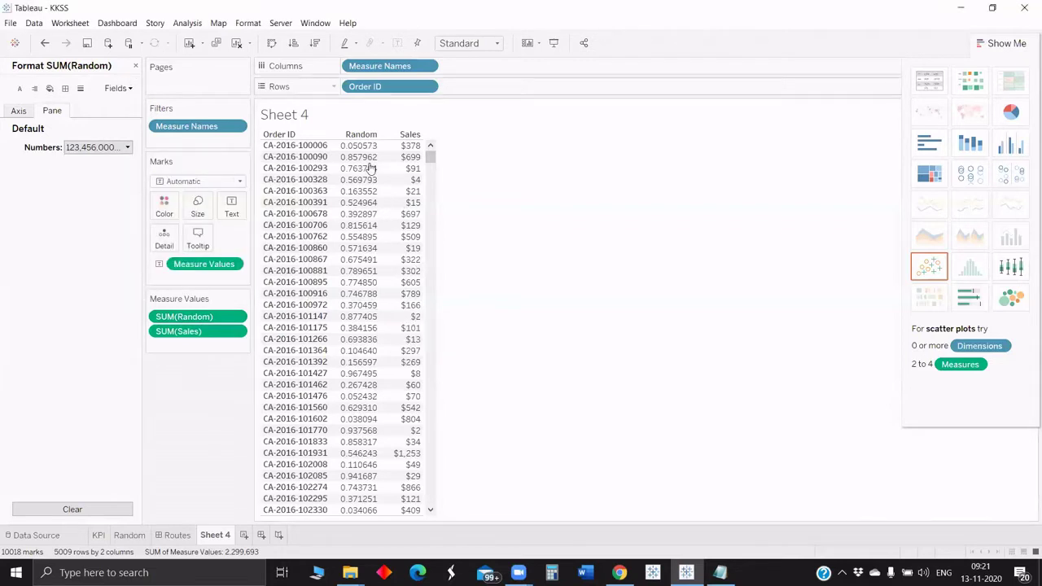
{"action": "key", "text": "Escape"}
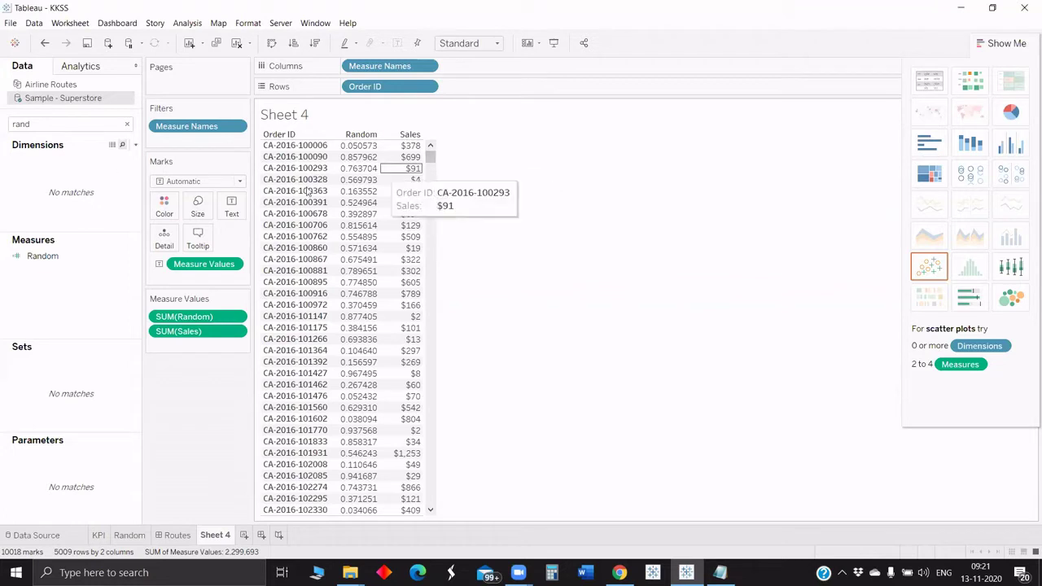
- Create a calculated field named Rank with the formula RANK_UNIQUE([Random])
{"action": "left_click", "coordinate": [135, 145]}
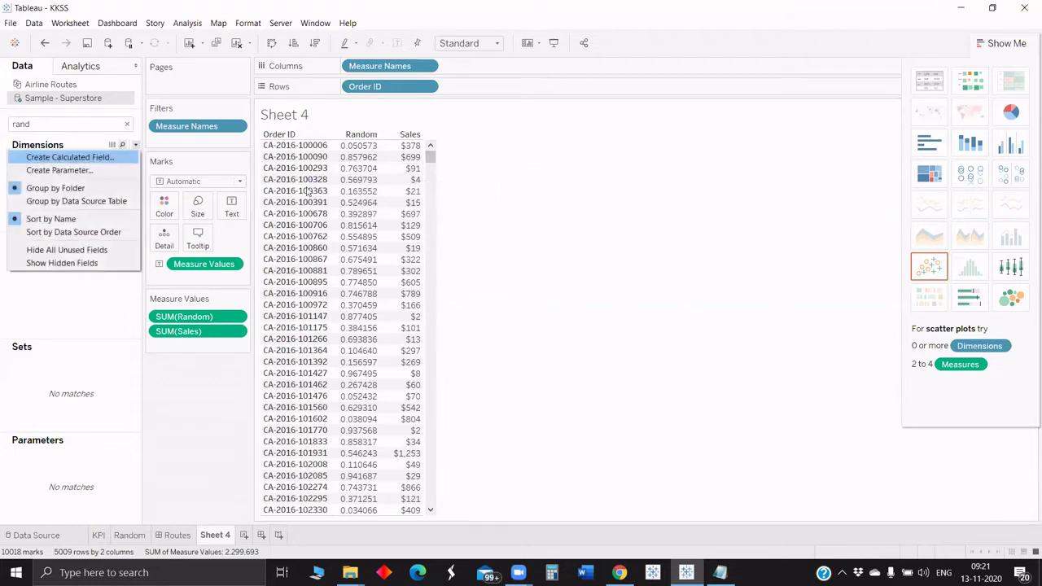
{"action": "key", "text": "Return"}
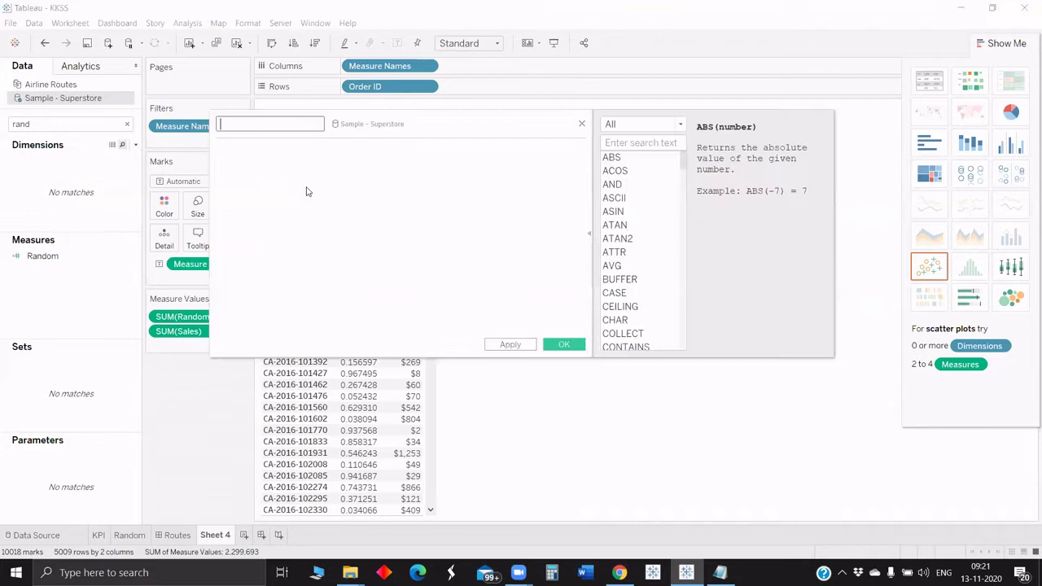
{"action": "type", "text": "Rank"}
{"action": "key", "text": "Tab"}
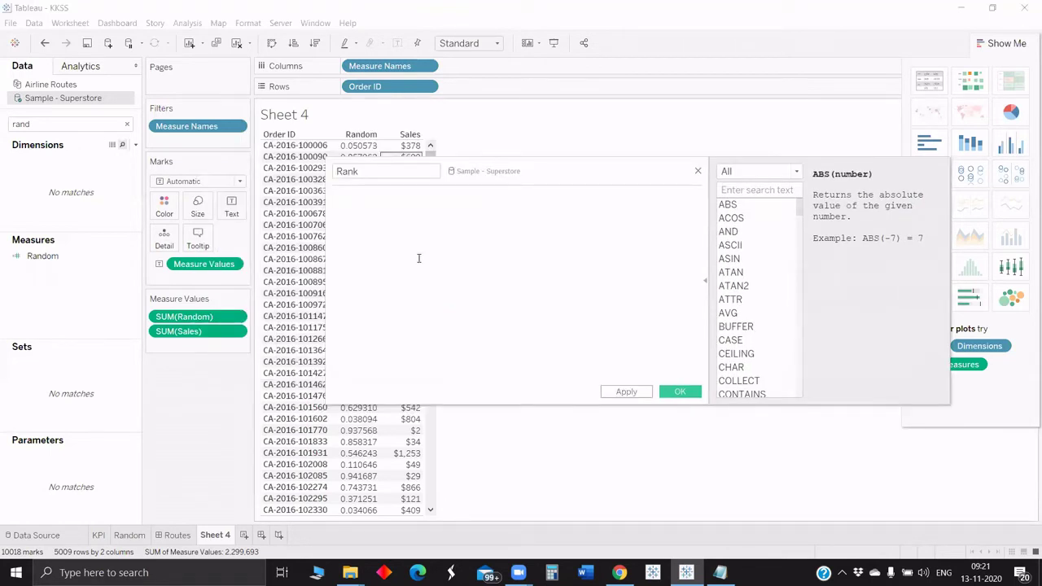
{"action": "left_click", "coordinate": [418, 258]}
{"action": "type", "text": "rank"}
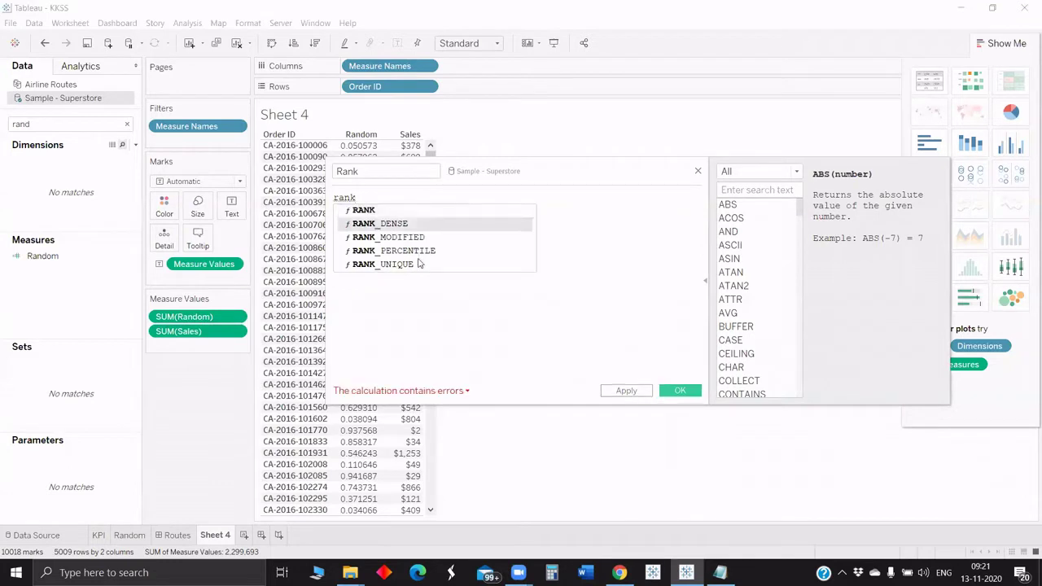
{"action": "left_click", "coordinate": [418, 260]}
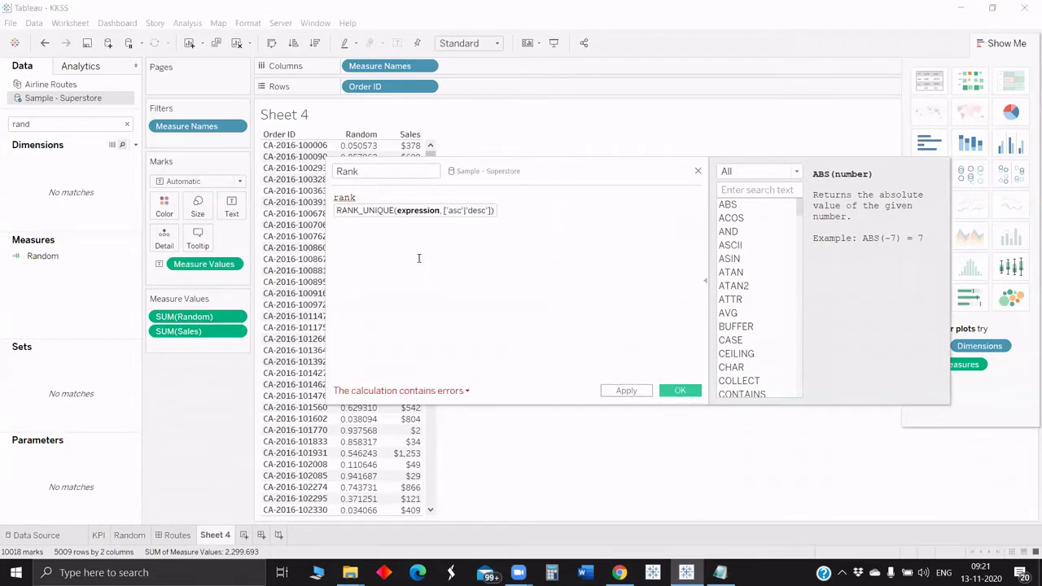
{"action": "type", "text": "[Random]"}
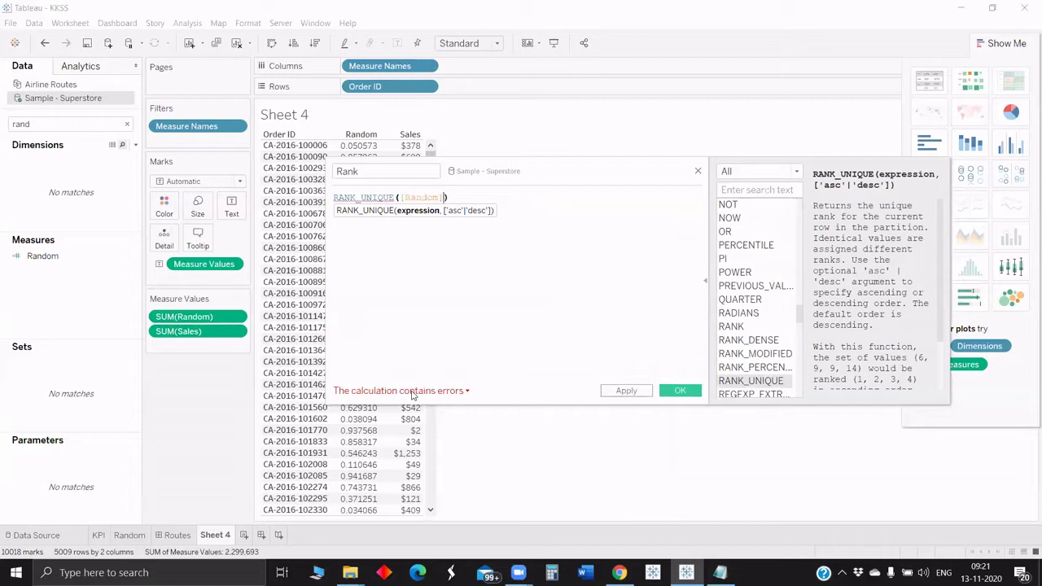
- Rename the calculated field Rank RAN, change its formula to RANK_UNIQUE(avg([Random])), and save it
{"action": "left_click", "coordinate": [368, 172]}
{"action": "type", "text": "RAN"}
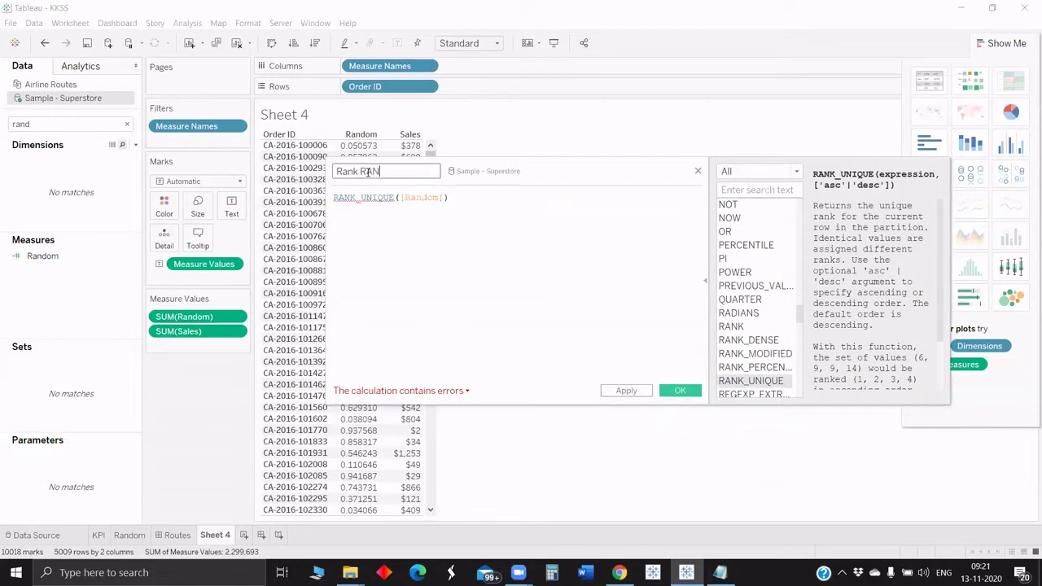
{"action": "left_click", "coordinate": [378, 199]}
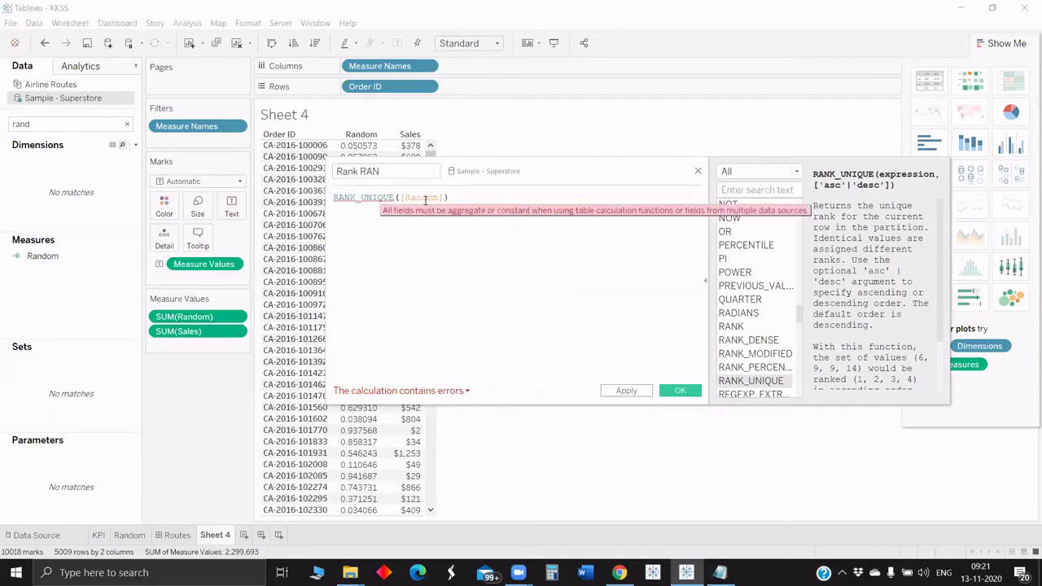
{"action": "left_click", "coordinate": [398, 198]}
{"action": "type", "text": "avg("}
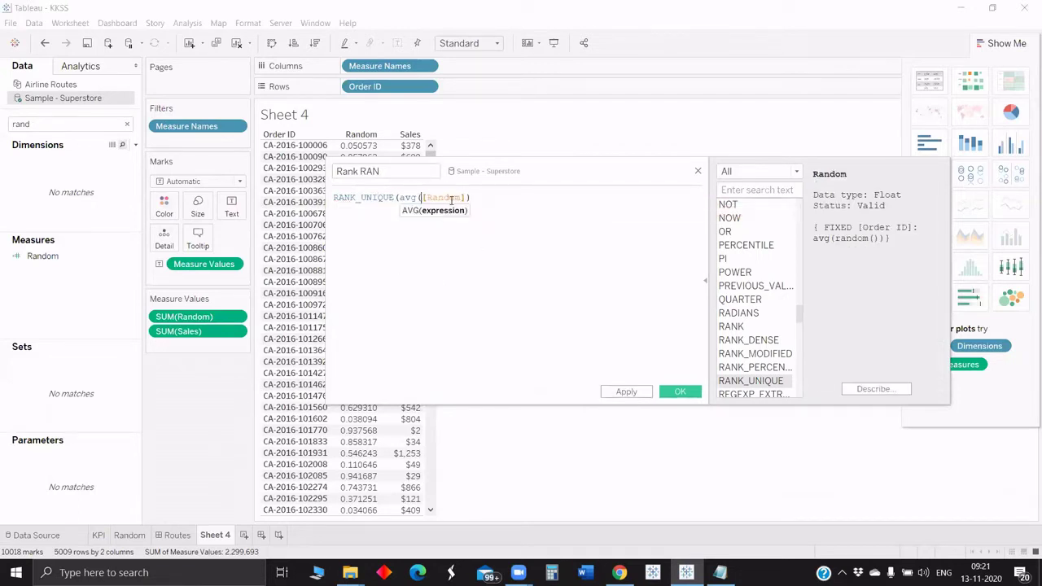
{"action": "key", "text": "End"}
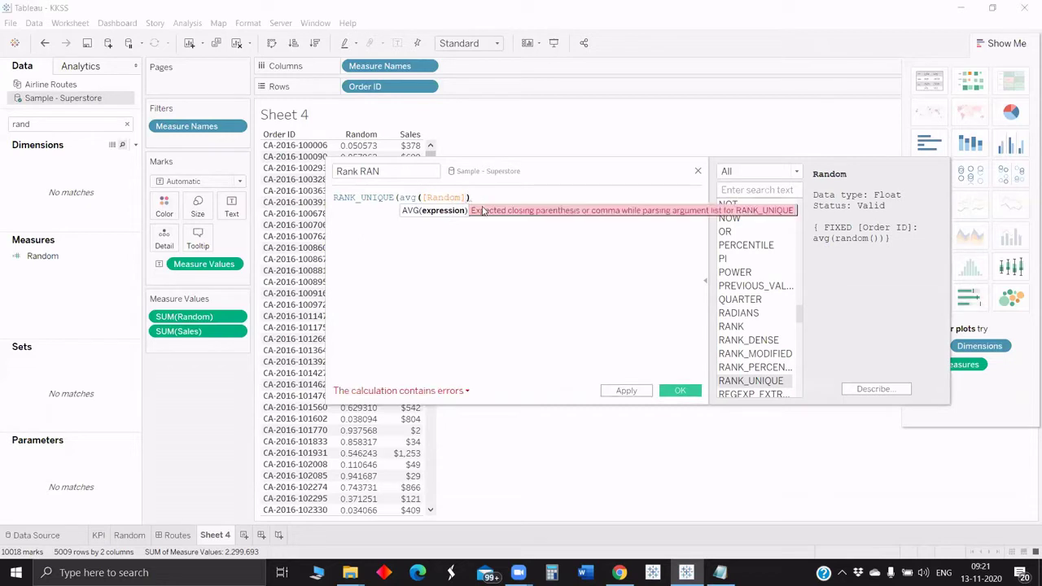
{"action": "type", "text": ")"}
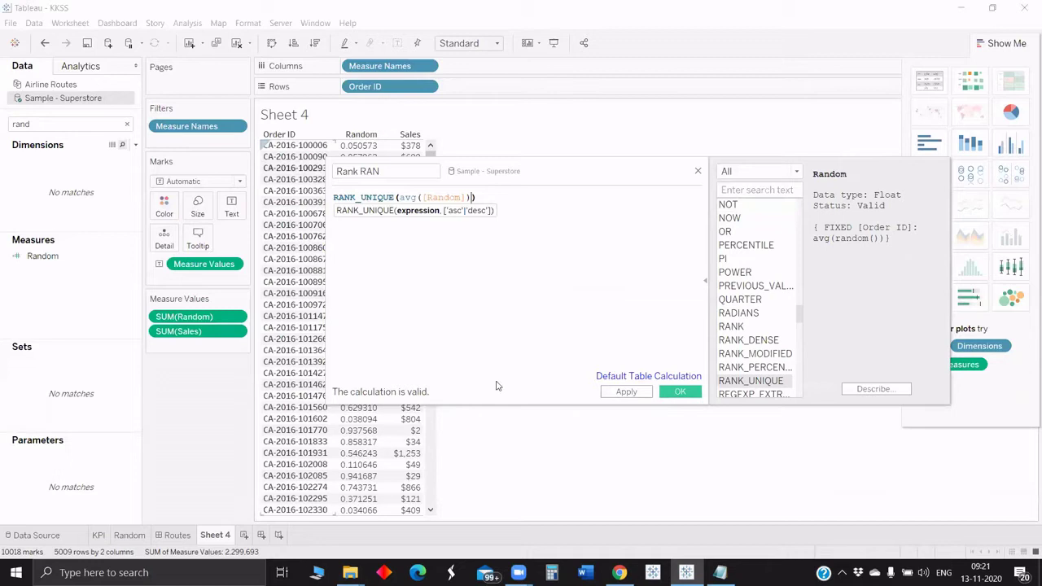
{"action": "left_click", "coordinate": [684, 396]}
{"action": "key", "text": "Escape"}
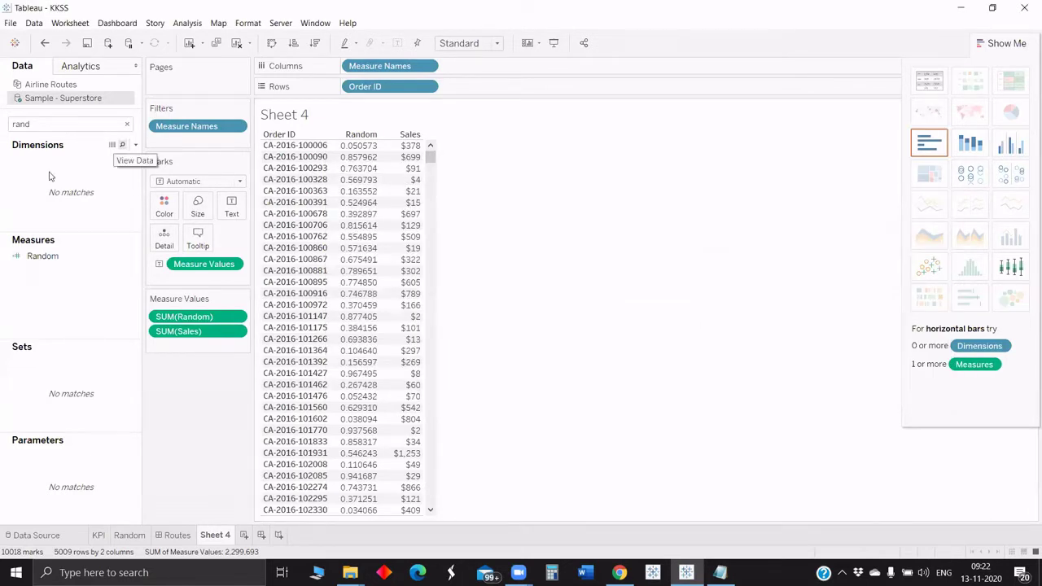
- Search the fields for "rank" and add the Rank RAN measure to the Order ID table as a column after Sales
{"action": "key", "text": "BackSpace"}
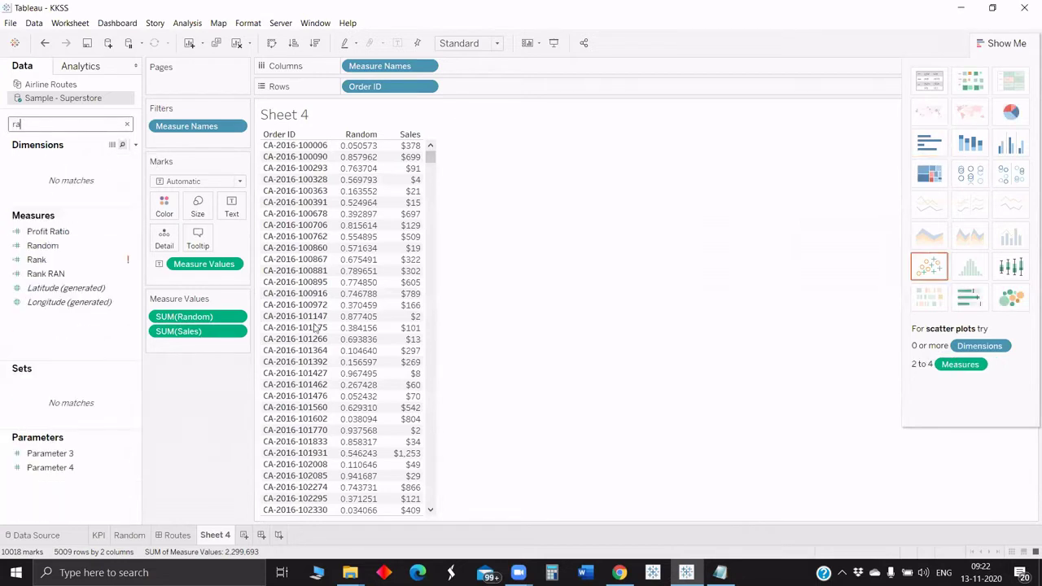
{"action": "type", "text": "k"}
{"action": "key", "text": "Down"}
{"action": "key", "text": "Down"}
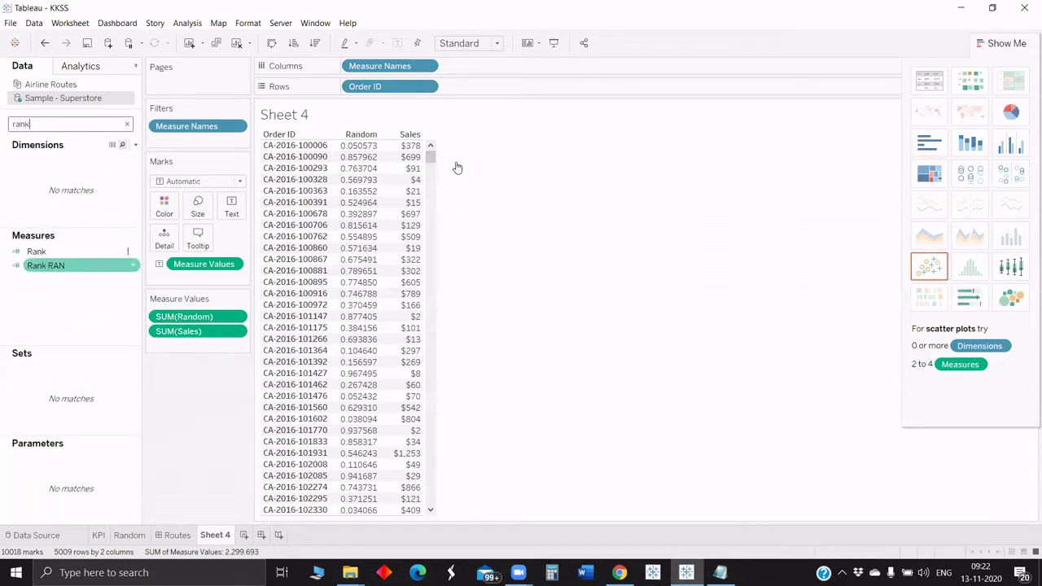
{"action": "key", "text": "Return"}
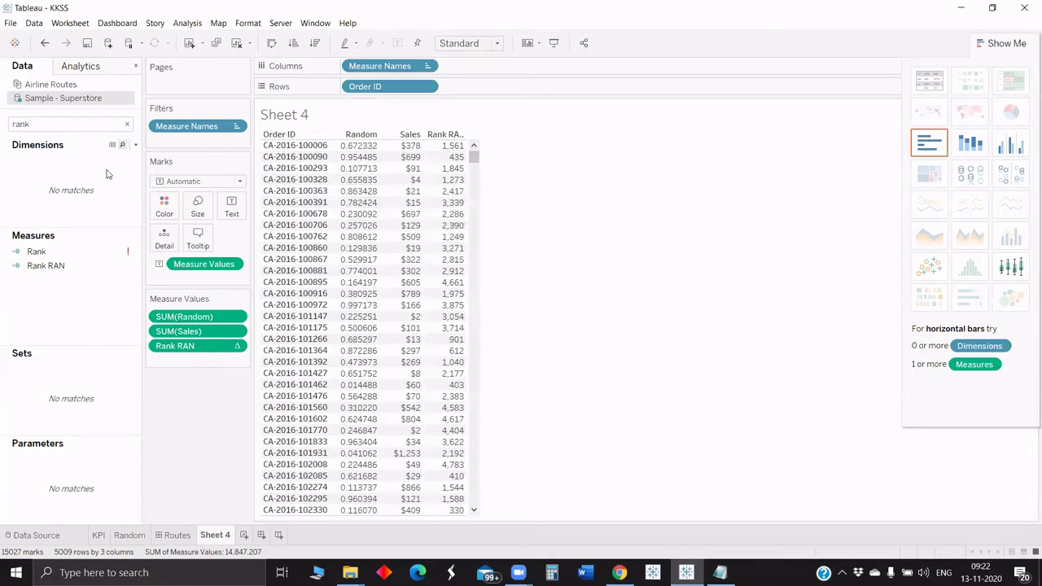
- Start a new parameter and set its data type to Integer
{"action": "left_click", "coordinate": [135, 144]}
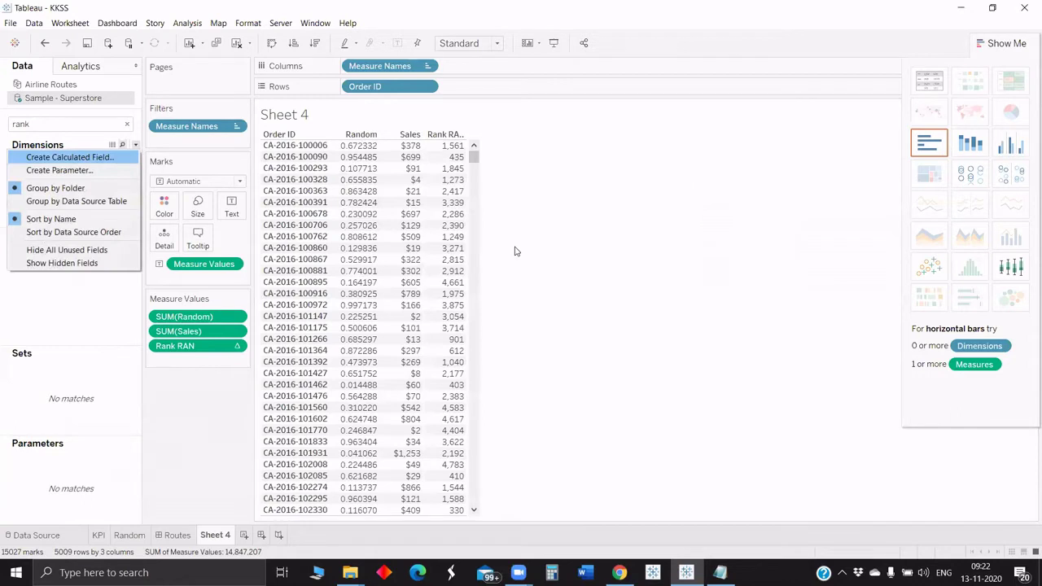
{"action": "key", "text": "Down"}
{"action": "key", "text": "Return"}
{"action": "left_click", "coordinate": [547, 258]}
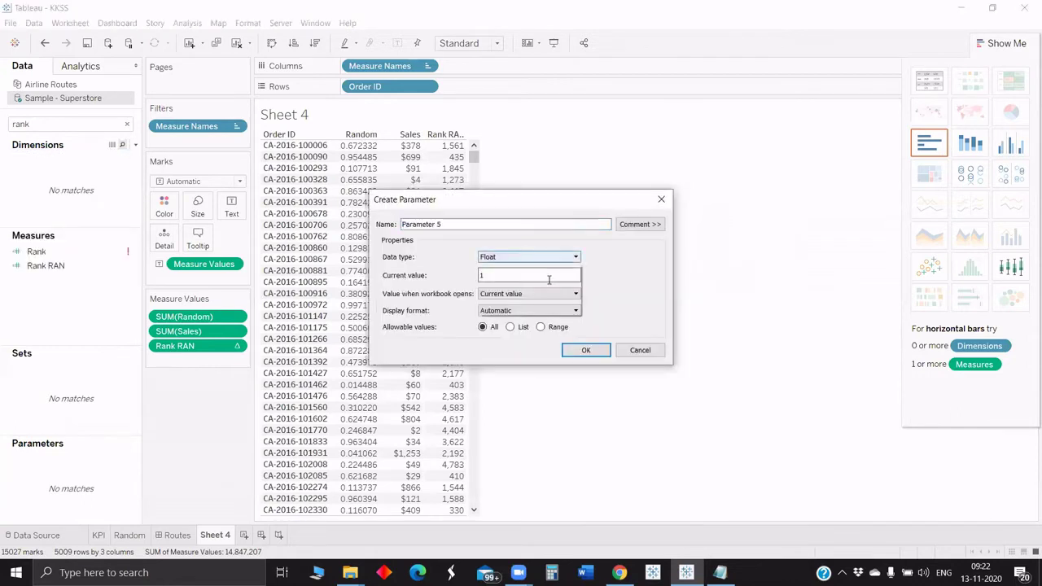
{"action": "left_click", "coordinate": [549, 279]}
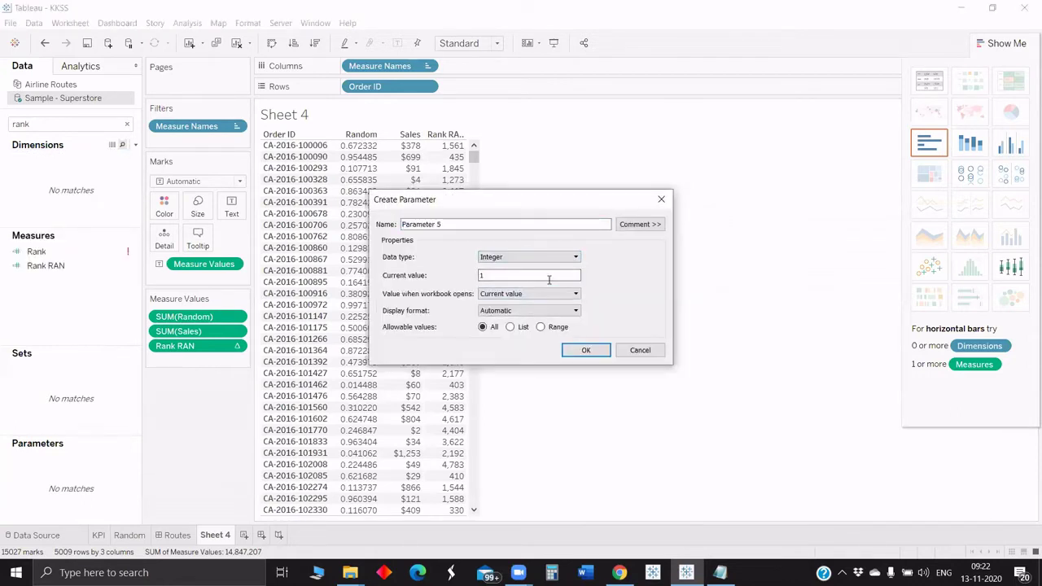
- Restrict the parameter's allowable values to a range with minimum 1, maximum 5008 and step size 1
{"action": "left_click", "coordinate": [541, 326]}
{"action": "left_click", "coordinate": [387, 366]}
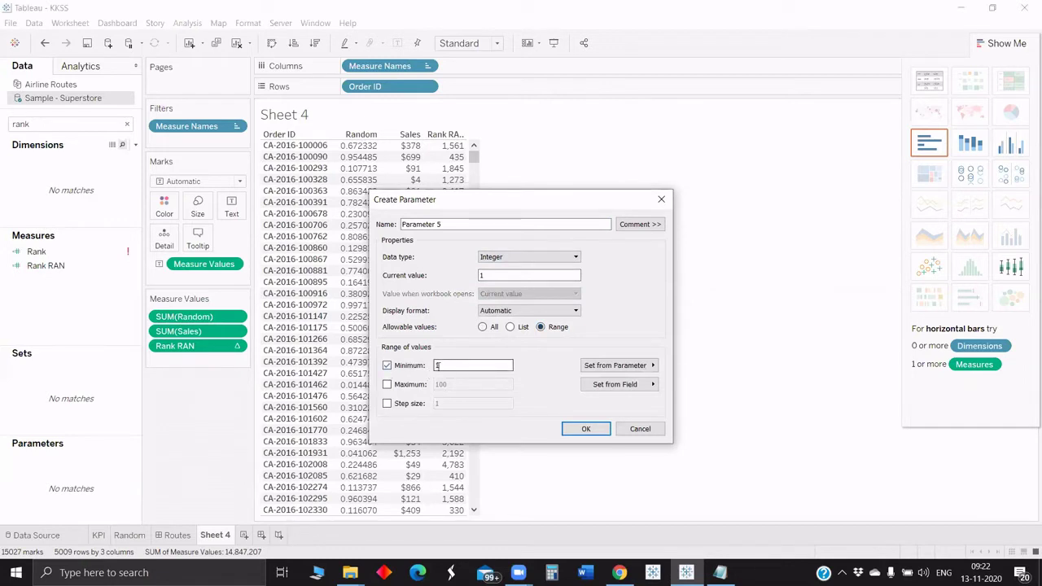
{"action": "left_click", "coordinate": [387, 404]}
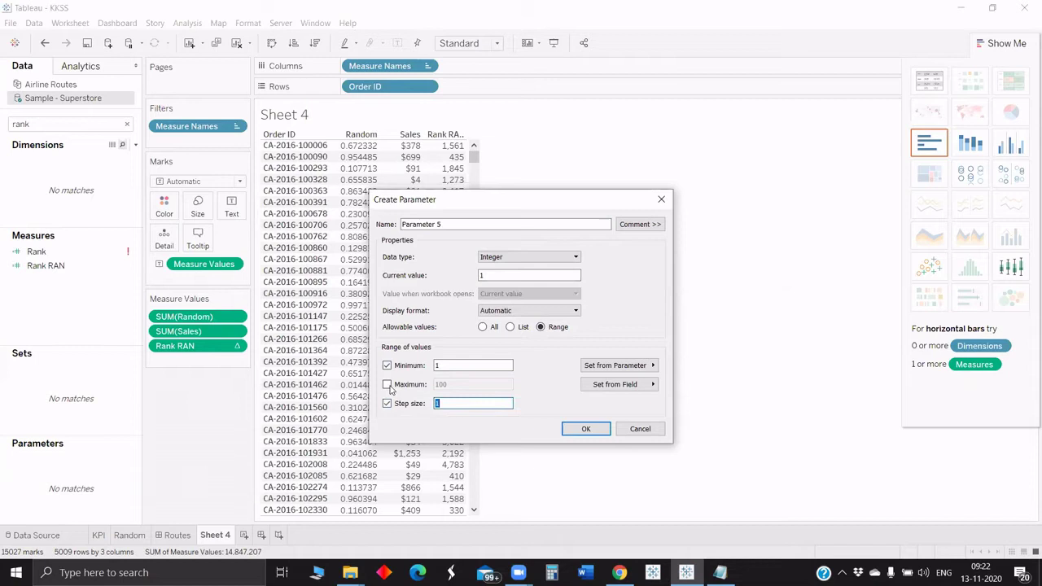
{"action": "left_click", "coordinate": [438, 387]}
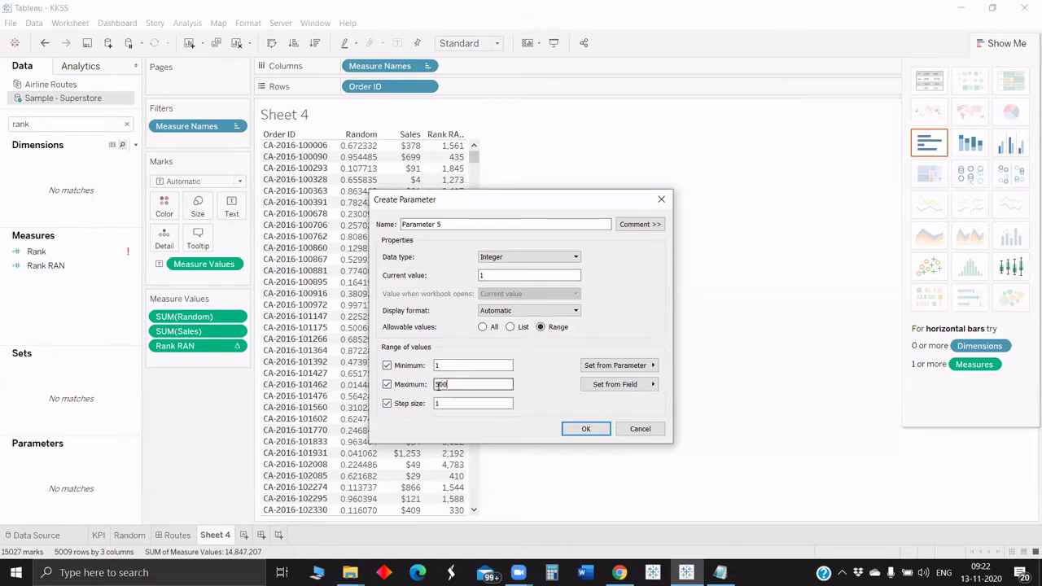
{"action": "type", "text": "8"}
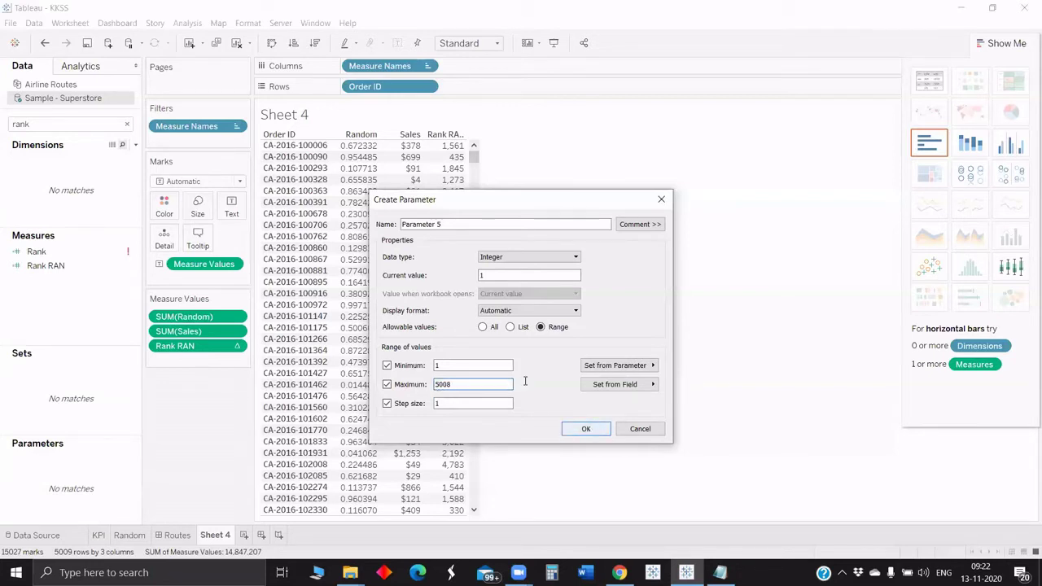
- Name the parameter Rank Parameter and create it
{"action": "triple_click", "coordinate": [411, 224]}
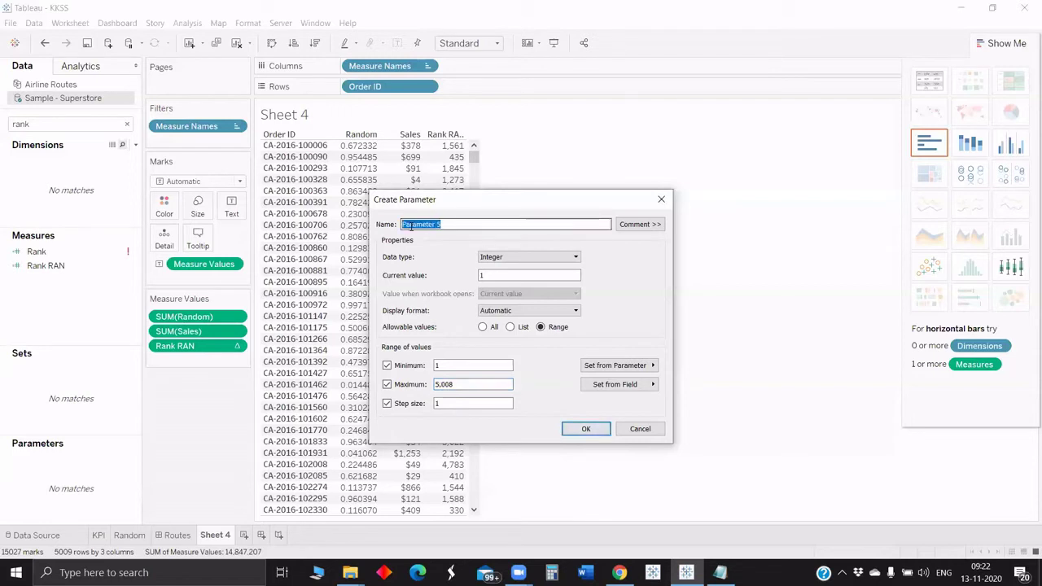
{"action": "type", "text": "Rank Parameter"}
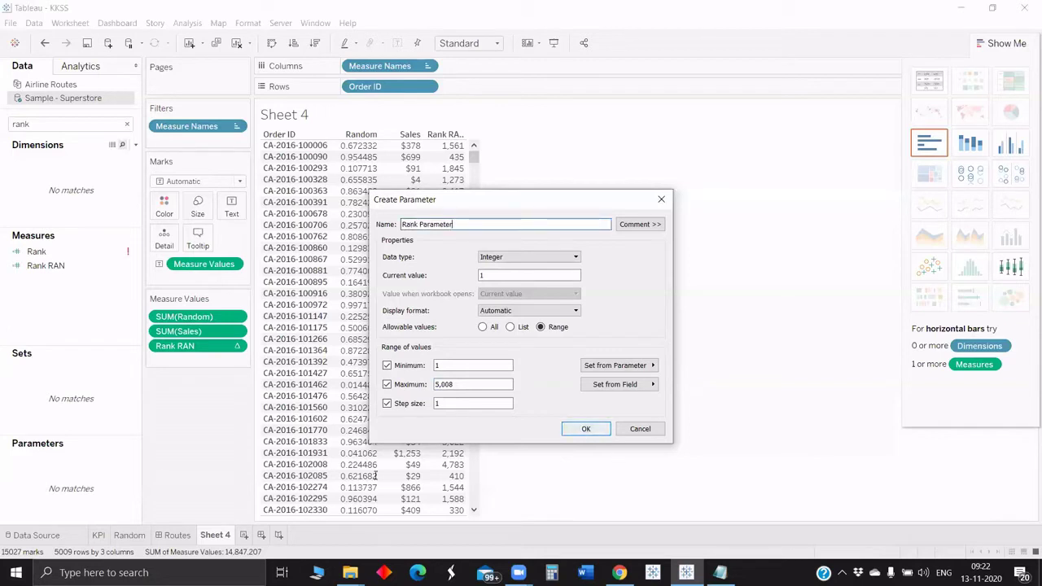
{"action": "key", "text": "Return"}
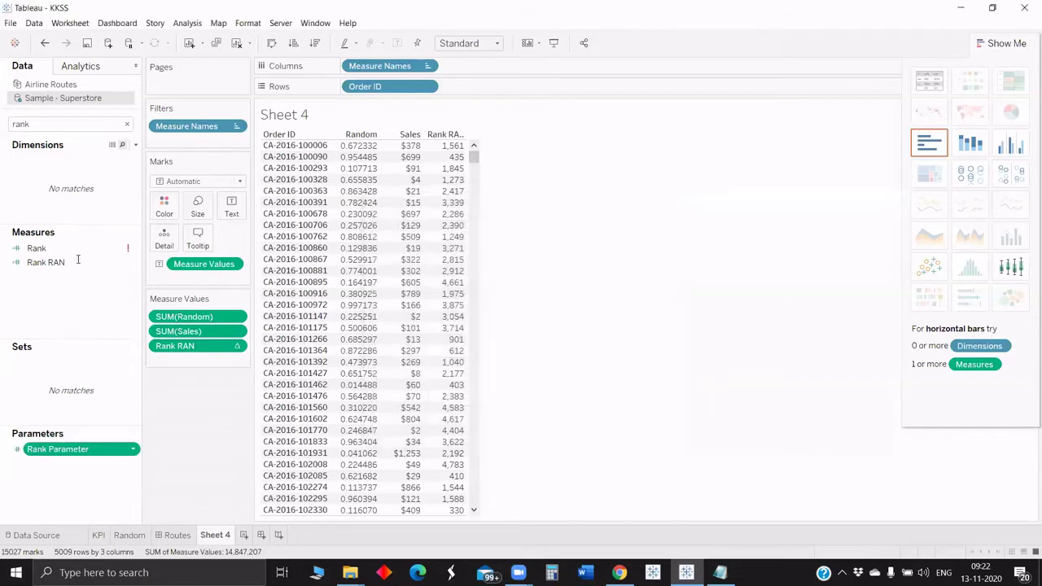
- Show the Rank Parameter control on the sheet and collapse the Show Me chart suggestions
{"action": "right_click", "coordinate": [43, 447]}
{"action": "left_click", "coordinate": [84, 254]}
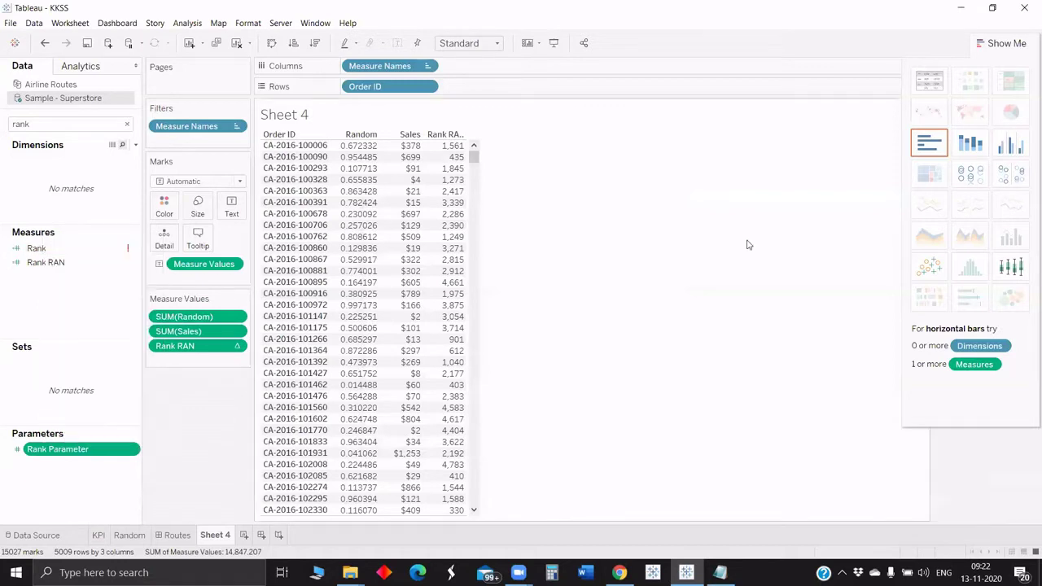
{"action": "left_click", "coordinate": [750, 62]}
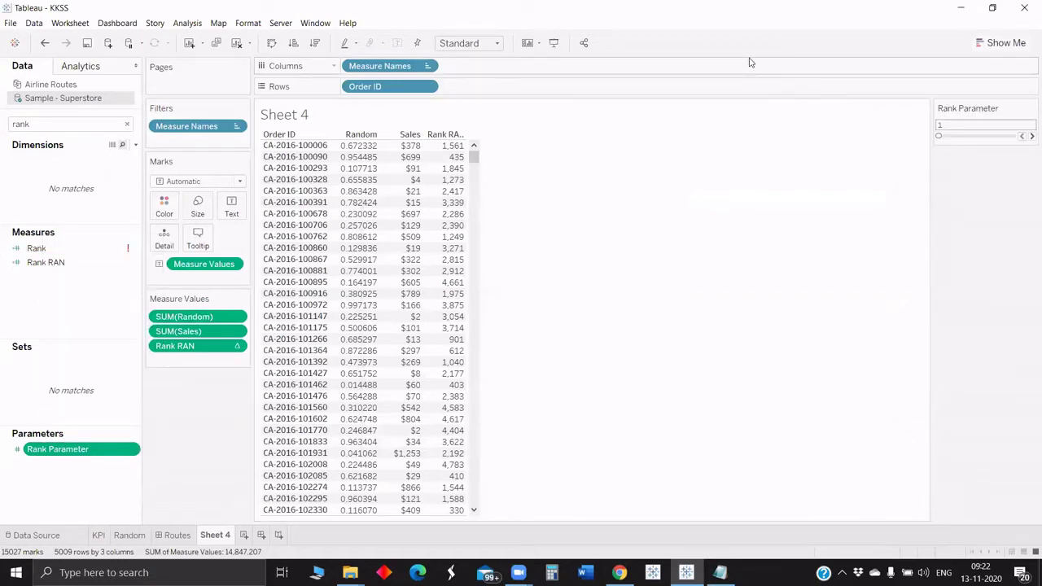
- Start a new calculated field with the condition IF [Rank RAN] <= [Rank Parameter]
{"action": "left_click", "coordinate": [135, 144]}
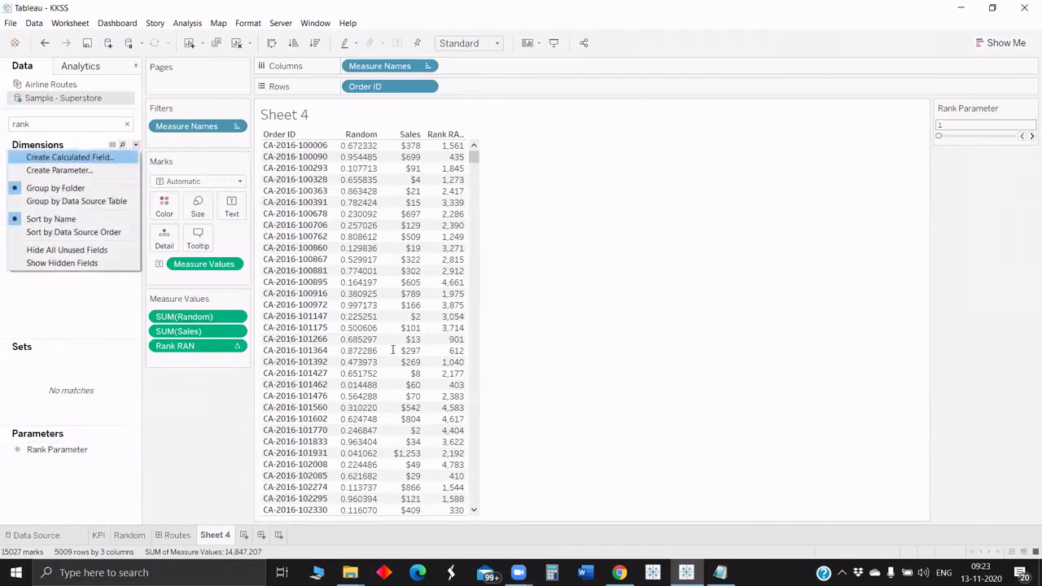
{"action": "key", "text": "Return"}
{"action": "left_click", "coordinate": [392, 350]}
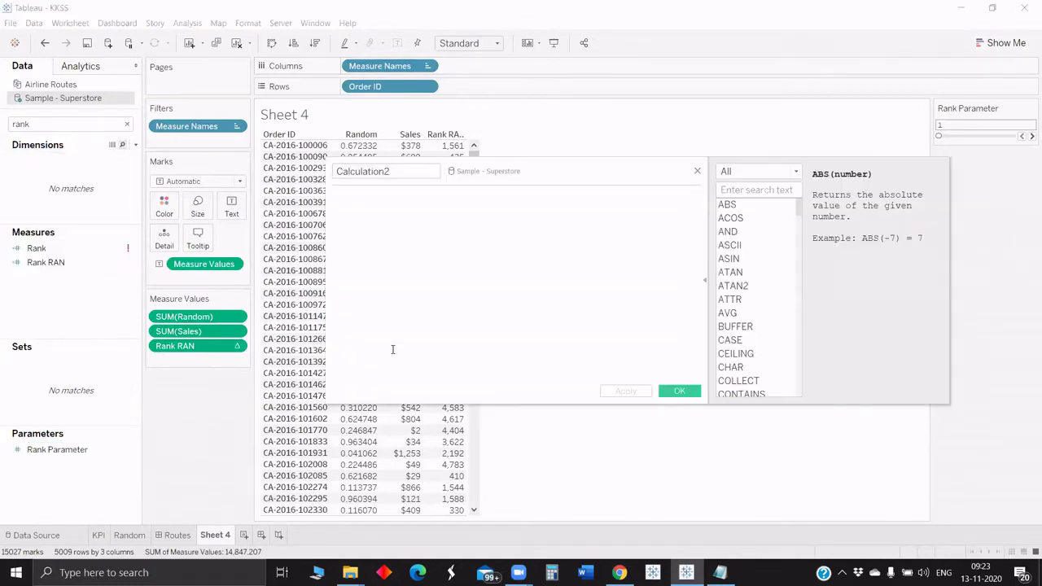
{"action": "type", "text": "if"}
{"action": "left_click_drag", "start_coordinate": [174, 346], "coordinate": [425, 245]}
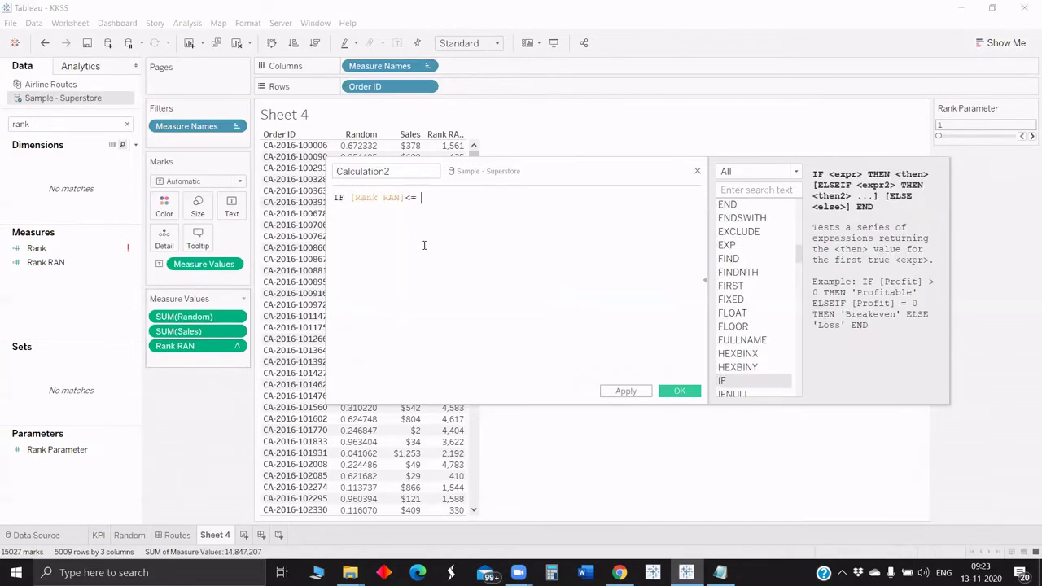
{"action": "type", "text": "rank"}
{"action": "key", "text": "Down"}
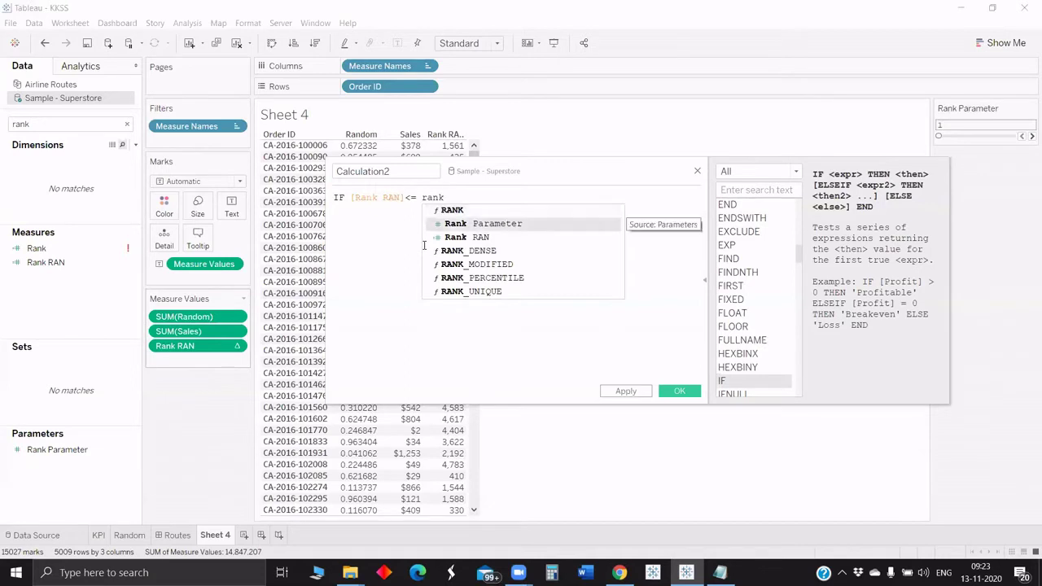
{"action": "key", "text": "Return"}
{"action": "key", "text": "Return"}
- Complete the formula with THEN TRUE and END, and save the calculated field
{"action": "type", "text": "th"}
{"action": "key", "text": "Return"}
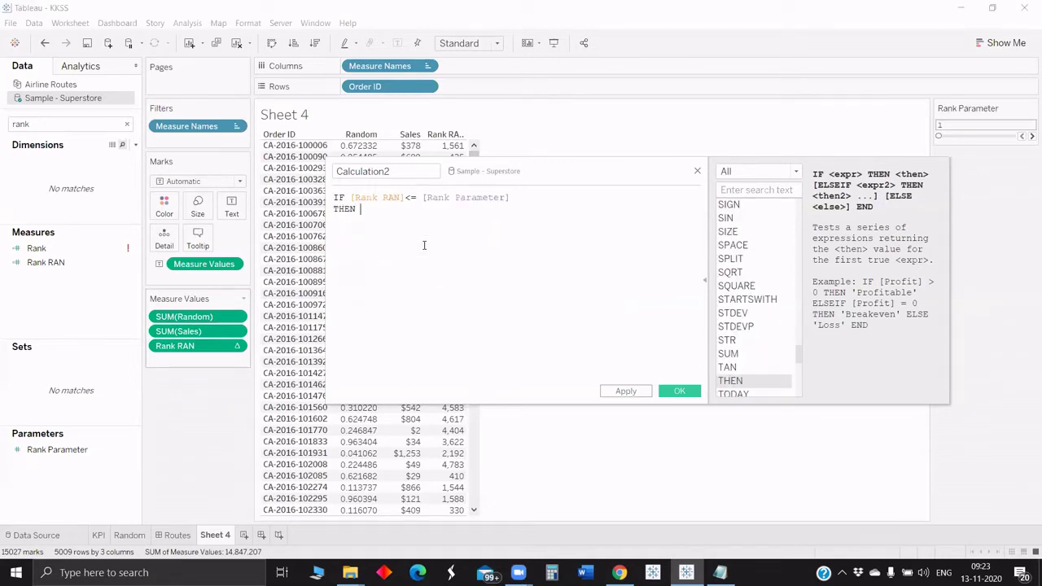
{"action": "type", "text": "TRUE"}
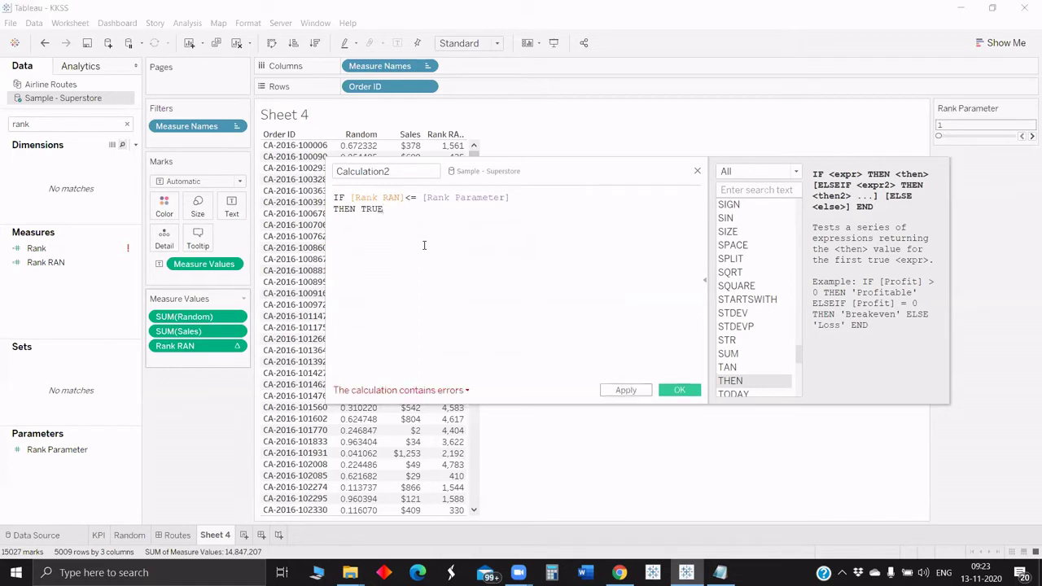
{"action": "key", "text": "Return"}
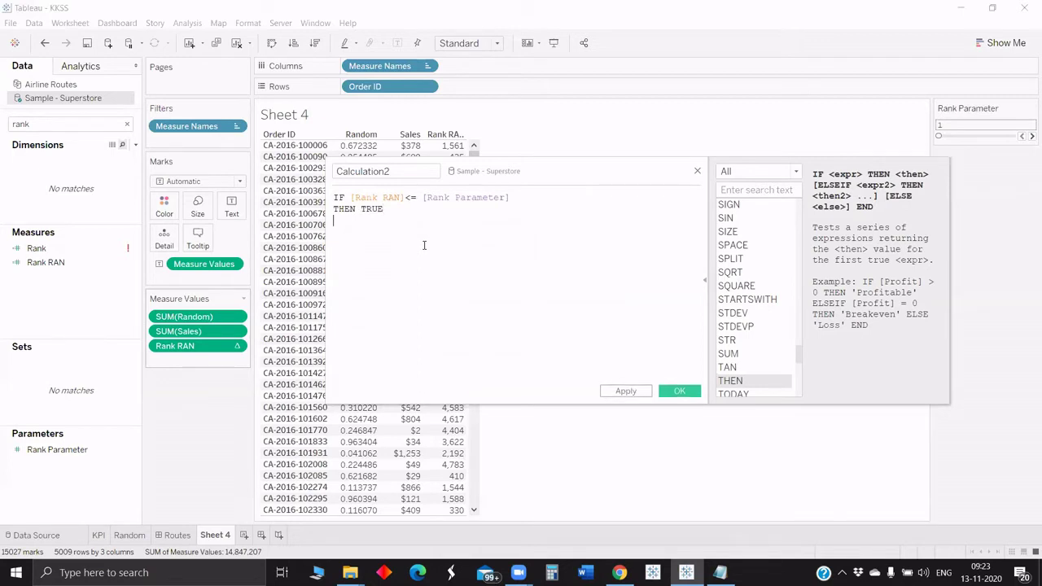
{"action": "type", "text": "rr"}
{"action": "key", "text": "BackSpace"}
{"action": "key", "text": "BackSpace"}
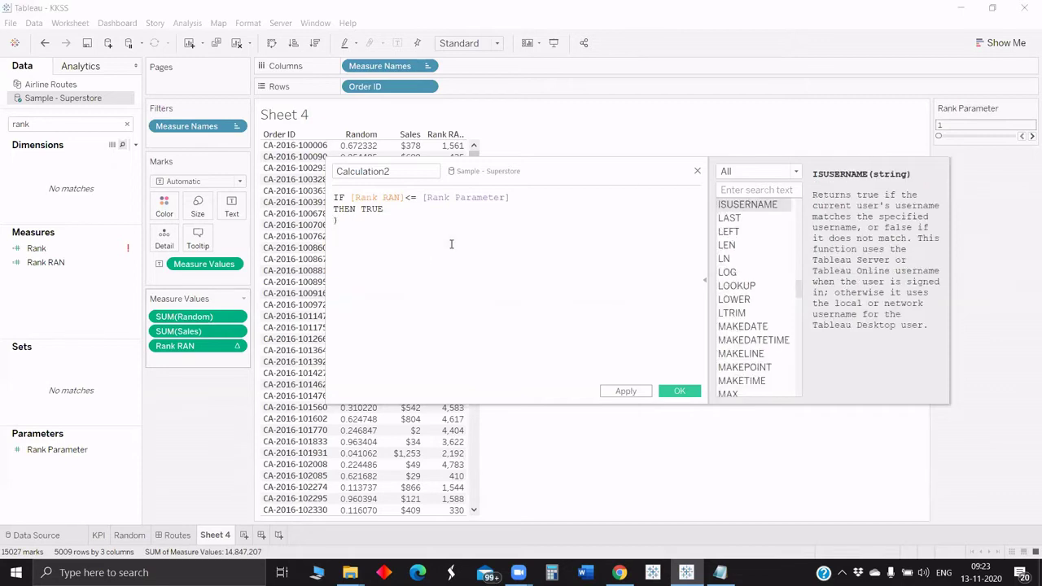
{"action": "type", "text": "en"}
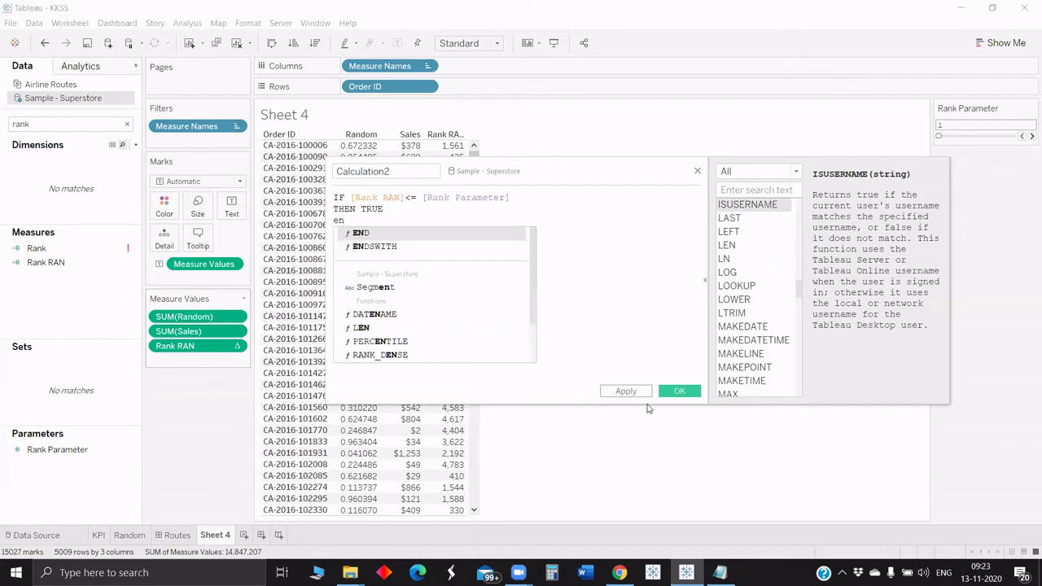
{"action": "key", "text": "Return"}
{"action": "left_click", "coordinate": [679, 392]}
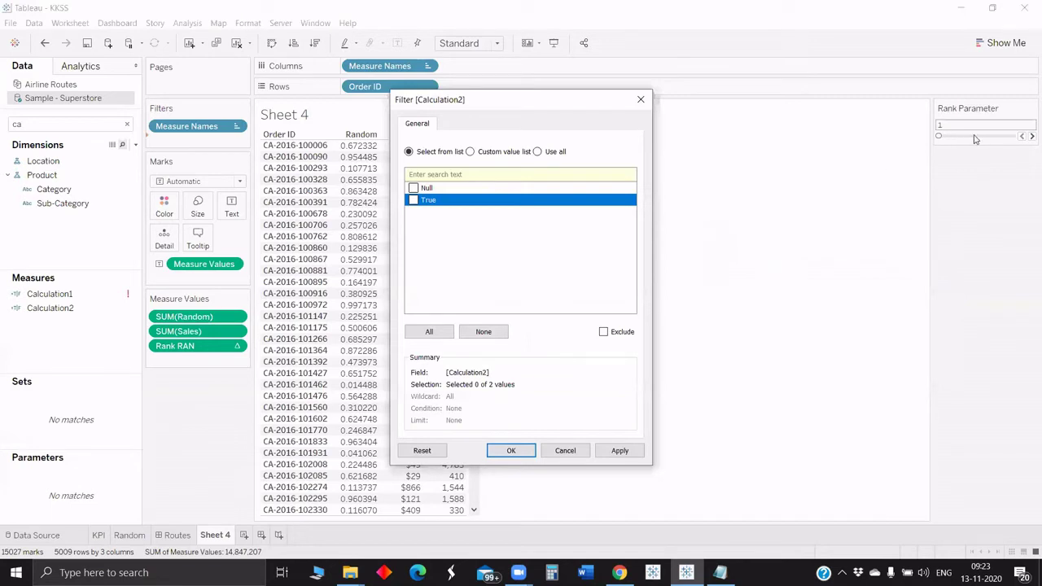
- Filter the sheet to the True value of Calculation2 and raise the Rank Parameter to 1,318
{"action": "key", "text": "space"}
{"action": "key", "text": "Return"}
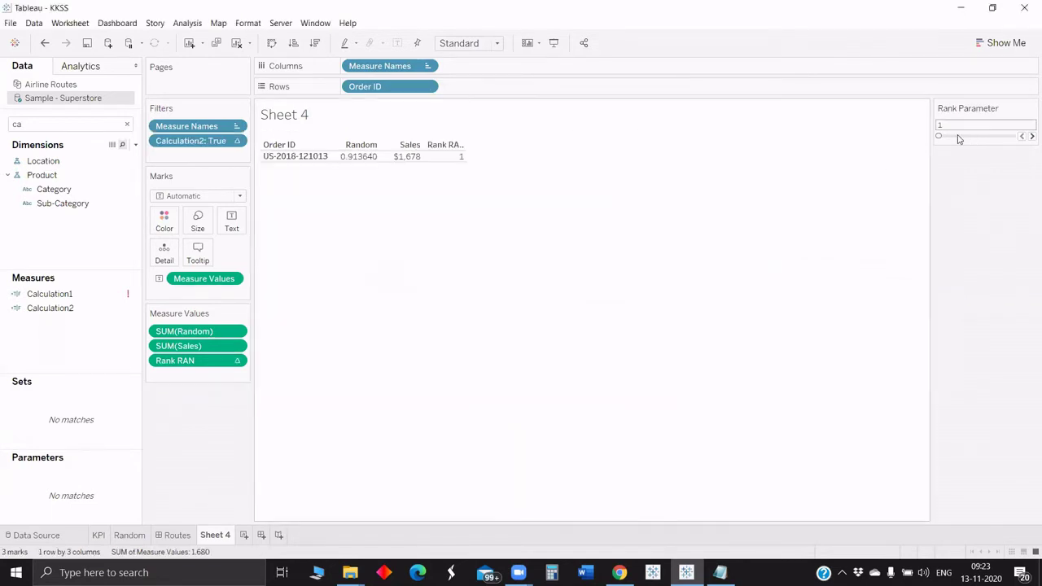
{"action": "left_click", "coordinate": [958, 136]}
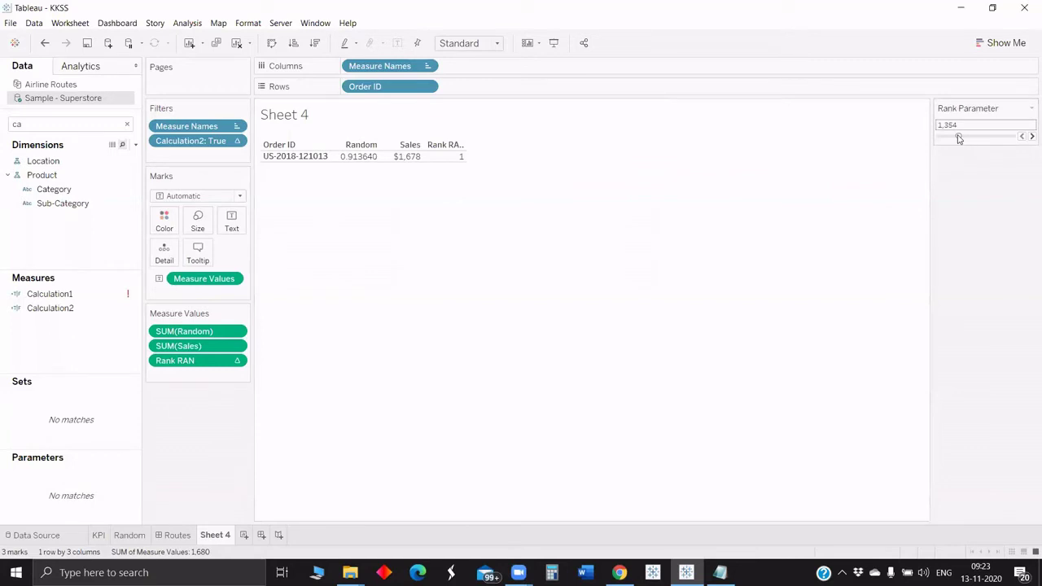
{"action": "left_click_drag", "start_coordinate": [958, 137], "coordinate": [974, 136]}
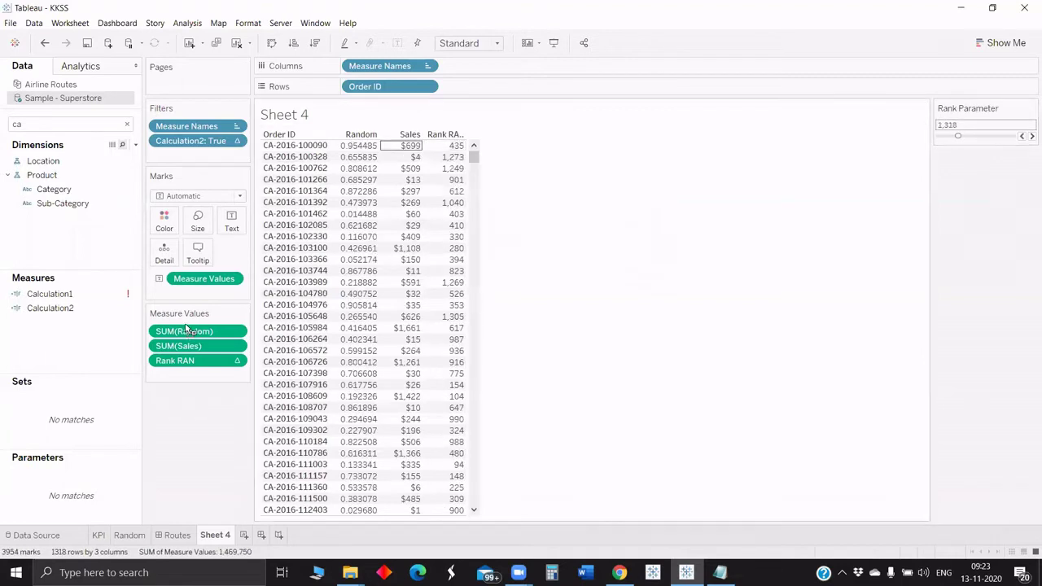
- Move SUM(Random) from Measure Values to Detail on the Marks card and place Rank RAN ahead of SUM(Sales)
{"action": "left_click_drag", "start_coordinate": [185, 331], "coordinate": [195, 252]}
{"action": "left_click_drag", "start_coordinate": [195, 332], "coordinate": [187, 412]}
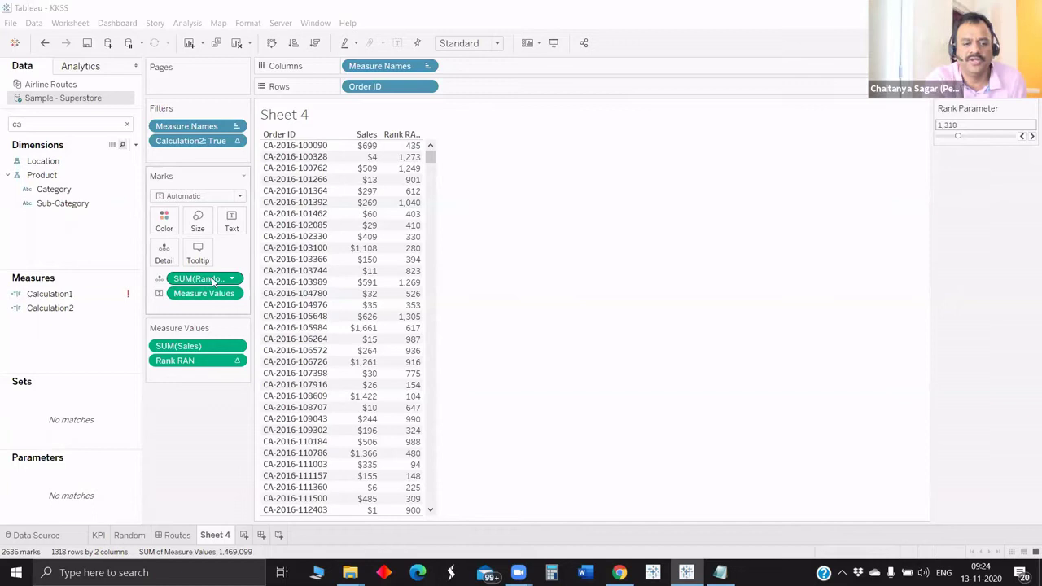
{"action": "mouse_move", "coordinate": [421, 166]}
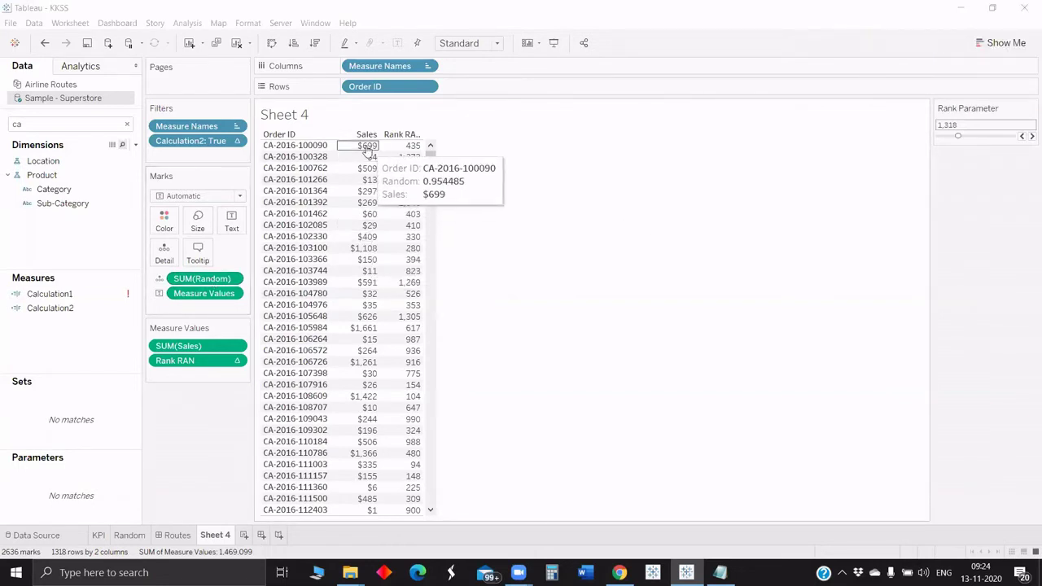
{"action": "mouse_move", "coordinate": [368, 196]}
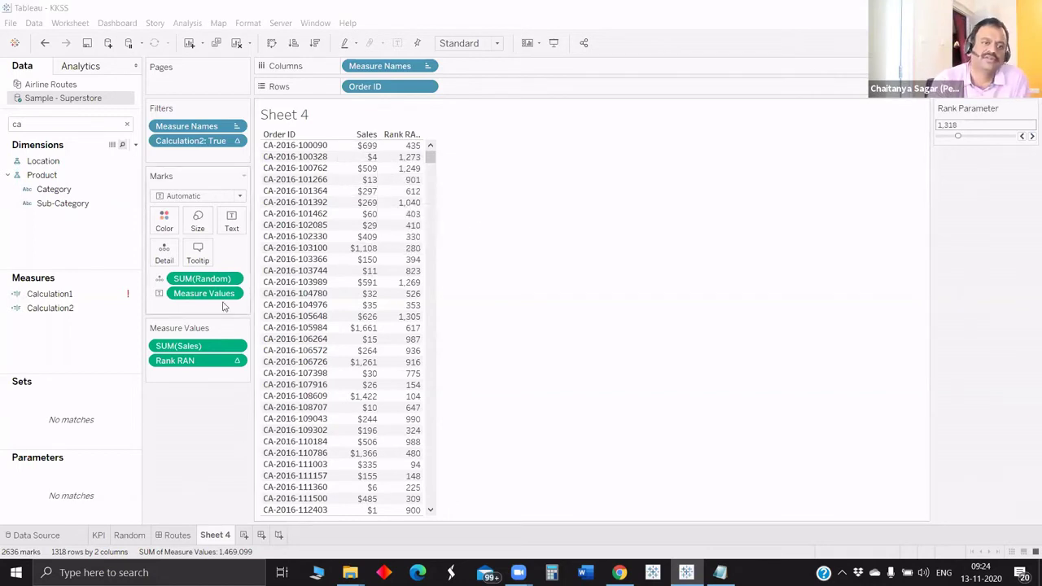
{"action": "left_click_drag", "start_coordinate": [194, 348], "coordinate": [193, 377]}
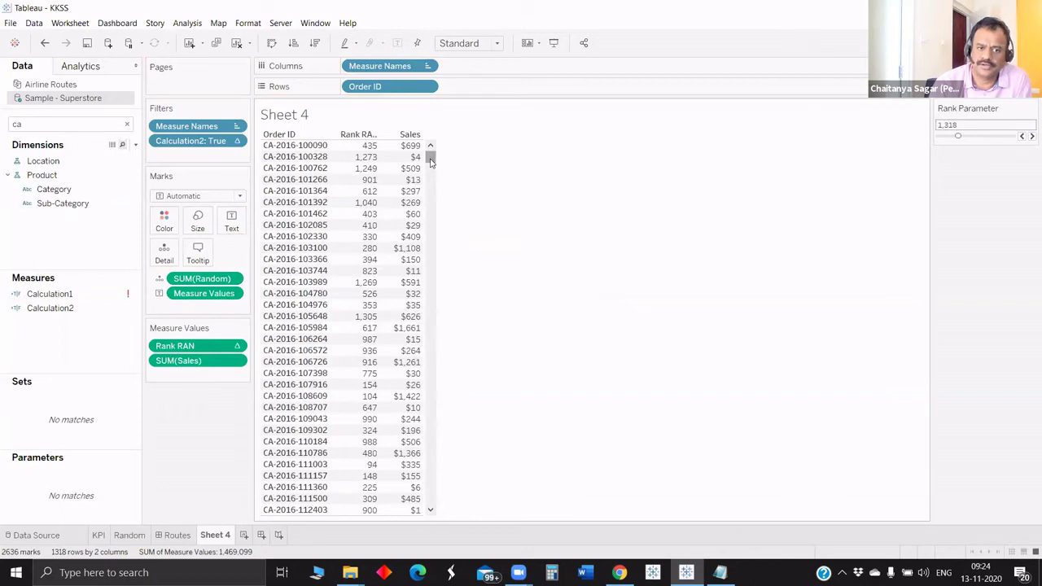
- Search the data fields for sales
{"action": "left_click", "coordinate": [39, 128]}
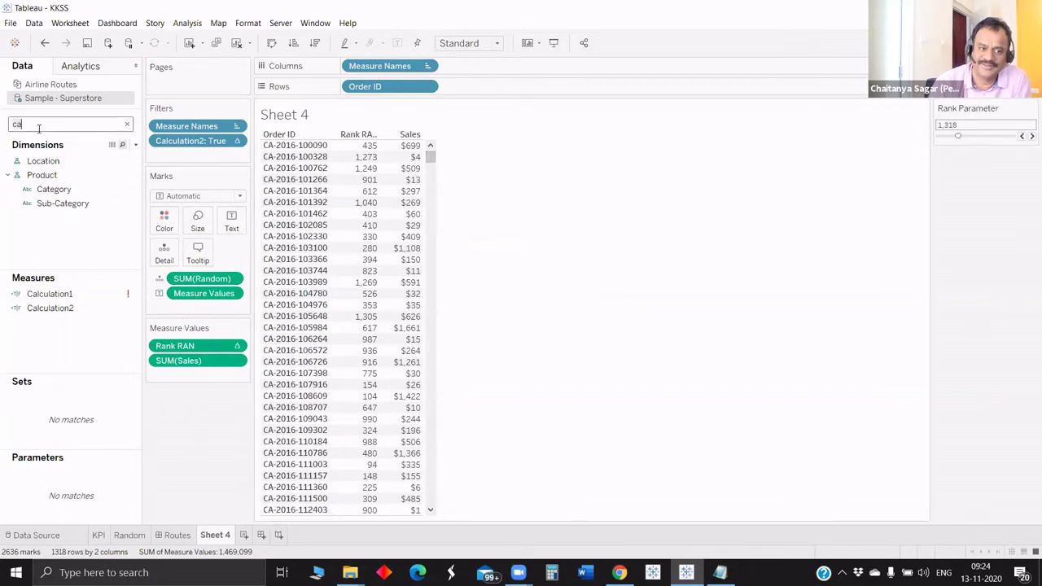
{"action": "type", "text": "ca"}
{"action": "key", "text": "BackSpace"}
{"action": "key", "text": "BackSpace"}
{"action": "type", "text": "sales"}
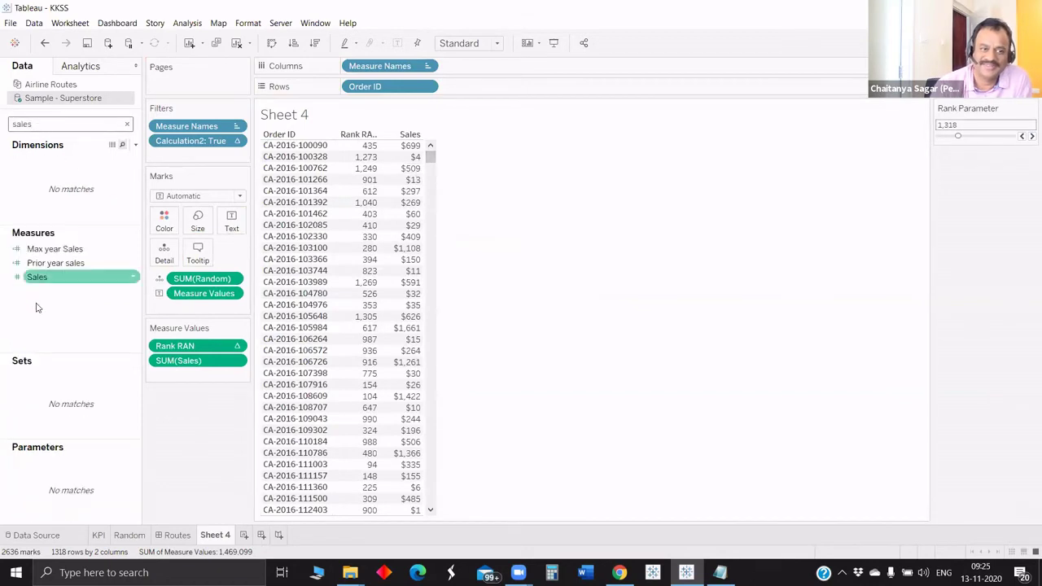
{"action": "left_click_drag", "start_coordinate": [38, 277], "coordinate": [116, 343]}
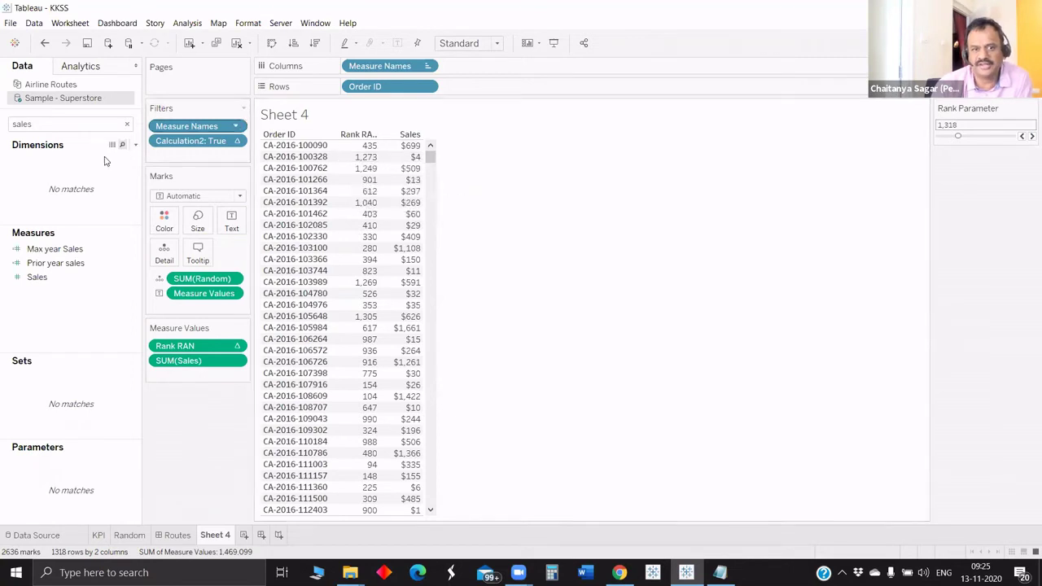
- Start another calculated field and enter the formula SUM([Sales])
{"action": "left_click", "coordinate": [135, 145]}
{"action": "key", "text": "Return"}
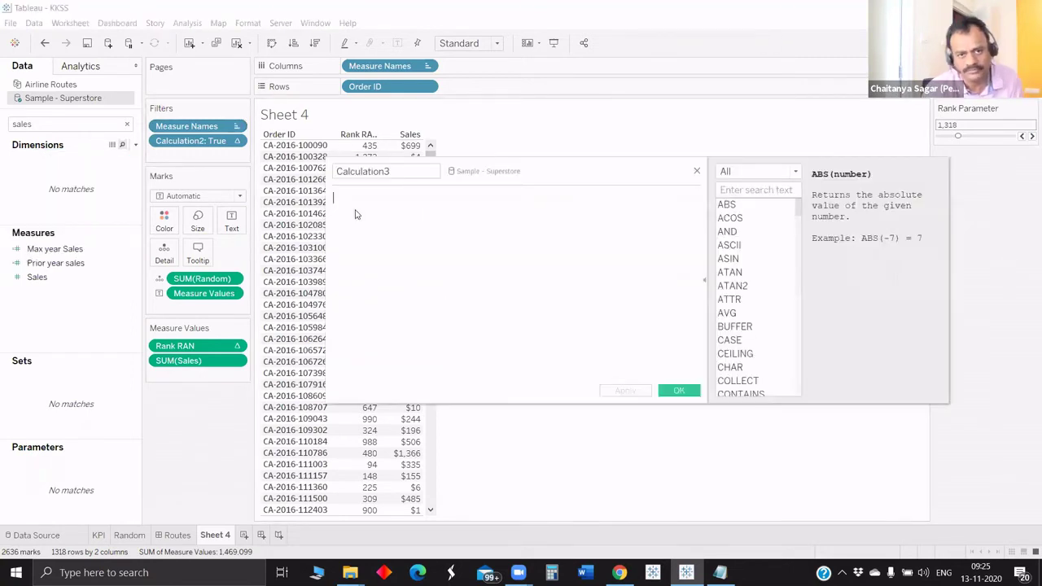
{"action": "type", "text": "syun"}
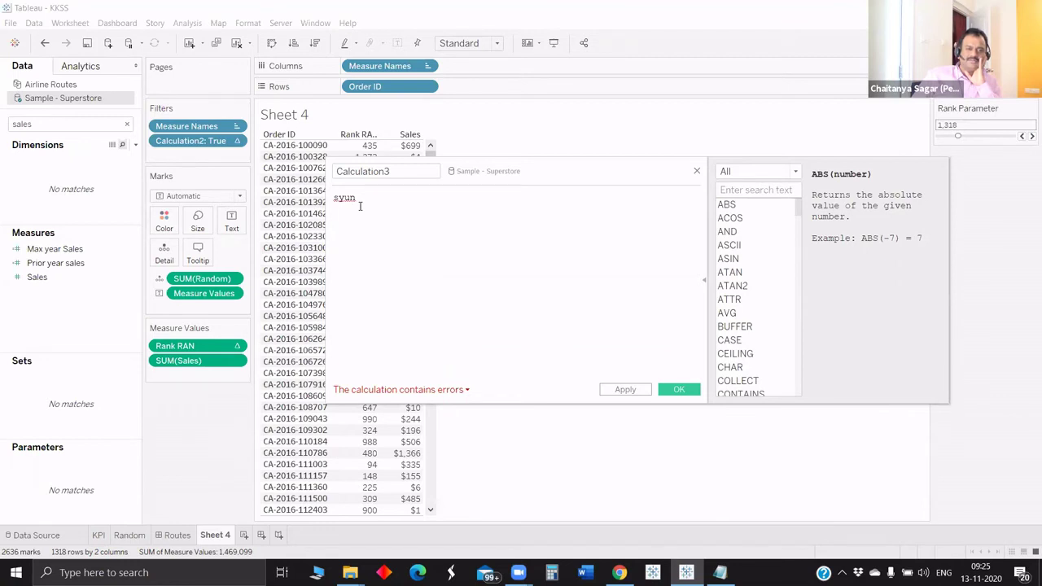
{"action": "key", "text": "BackSpace"}
{"action": "key", "text": "BackSpace"}
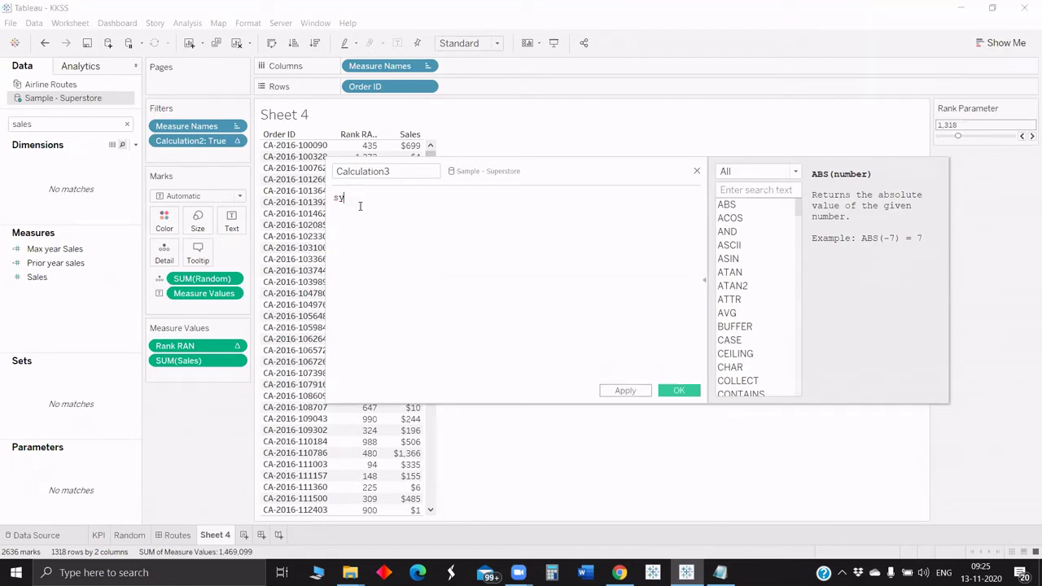
{"action": "key", "text": "BackSpace"}
{"action": "key", "text": "BackSpace"}
{"action": "type", "text": "SUM([Sales])"}
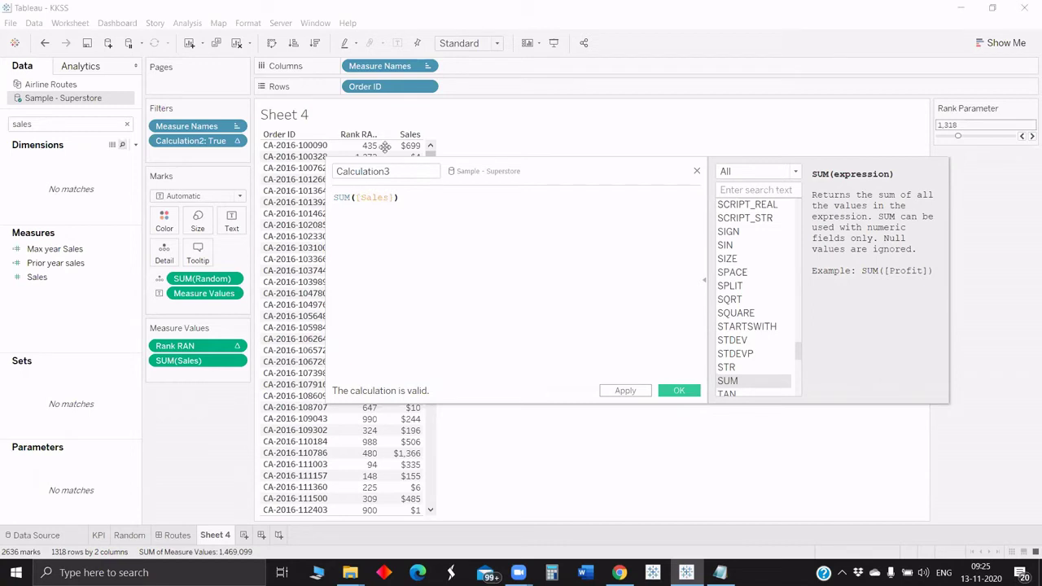
- Name the calculated field sales, create it and add it to Measure Values
{"action": "double_click", "coordinate": [371, 171]}
{"action": "type", "text": "sales"}
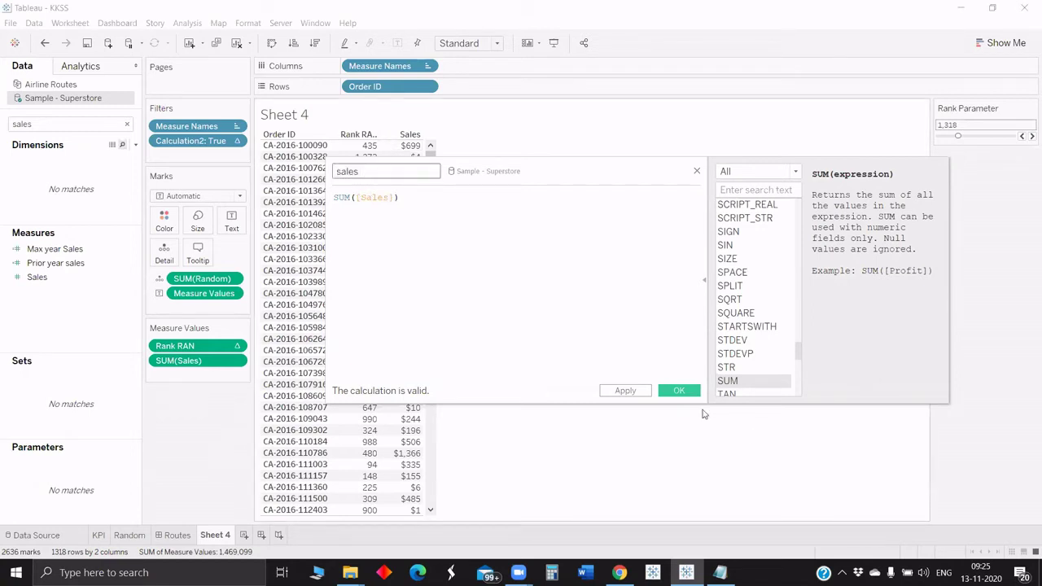
{"action": "left_click", "coordinate": [371, 374]}
{"action": "key", "text": "Escape"}
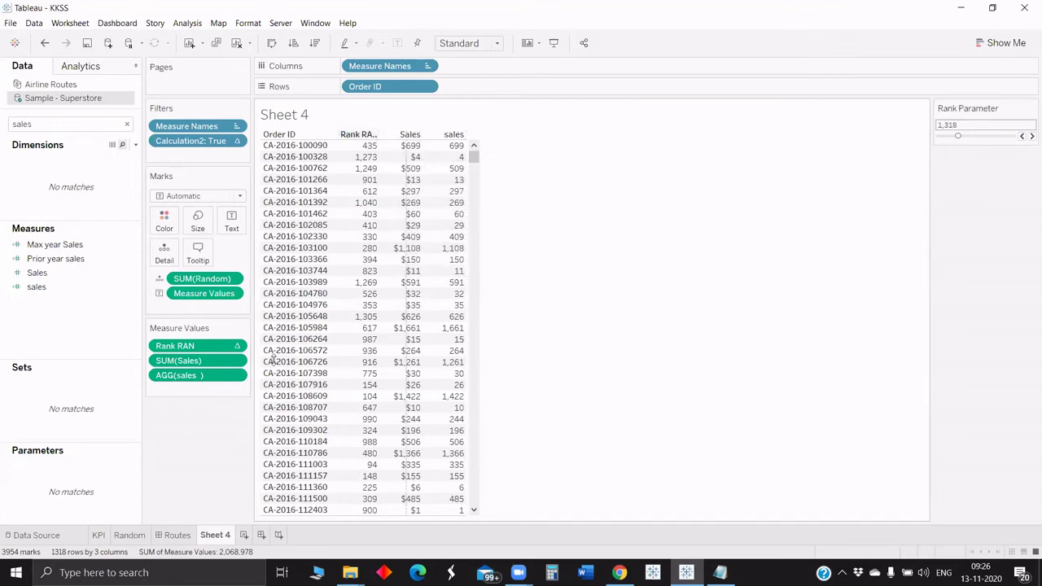
- Widen the table columns and swap both sales fields in Measure Values for the Random field
{"action": "key", "text": "ctrl+Right"}
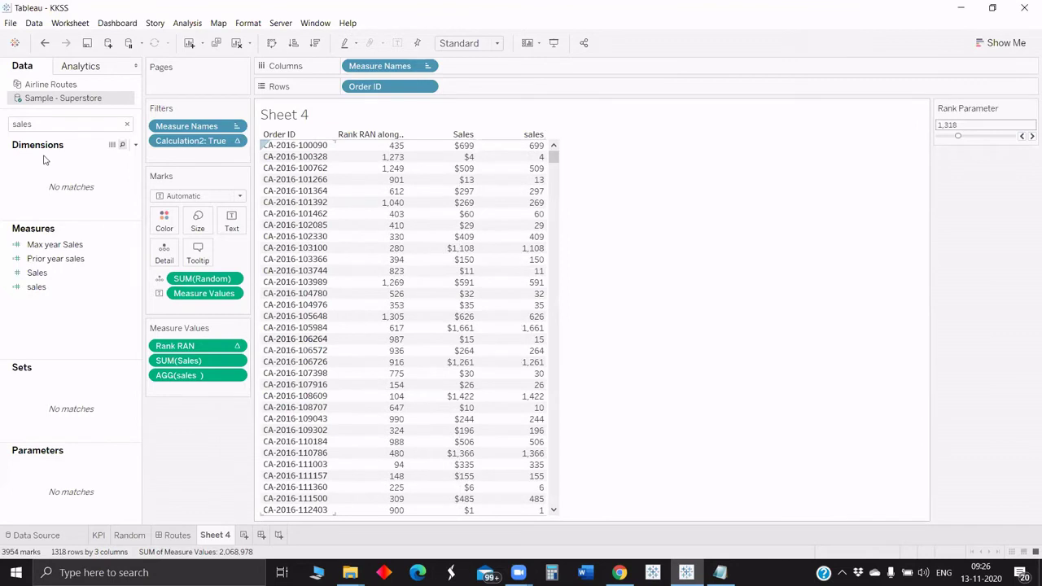
{"action": "double_click", "coordinate": [47, 125]}
{"action": "type", "text": "r"}
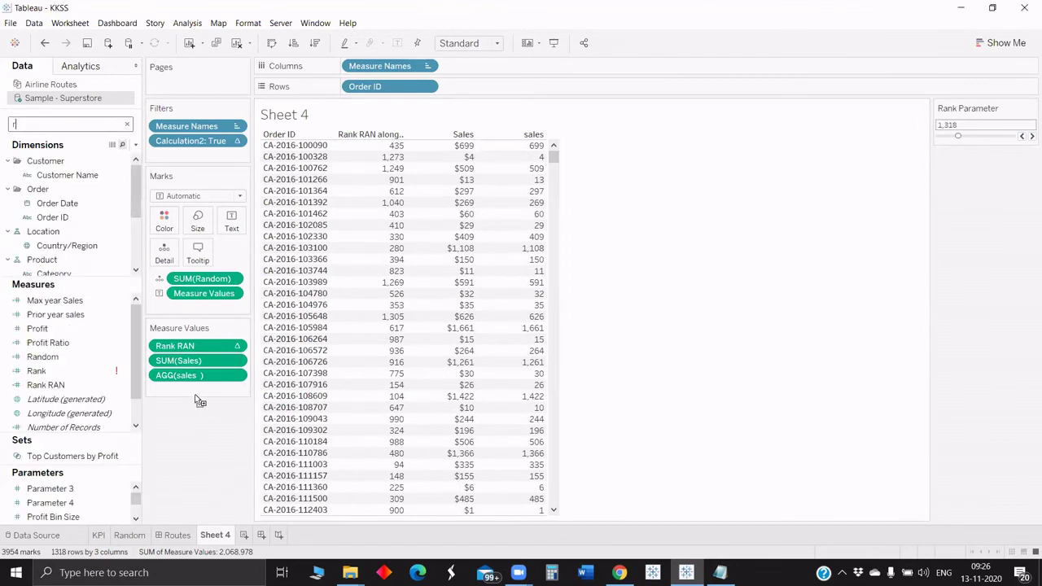
{"action": "type", "text": "an"}
{"action": "left_click_drag", "start_coordinate": [42, 245], "coordinate": [109, 166]}
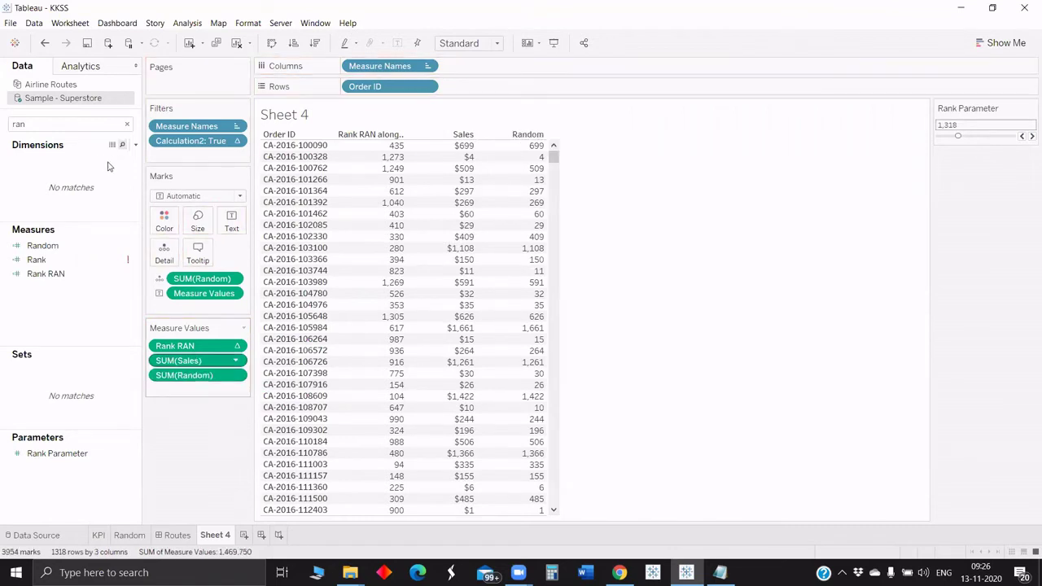
{"action": "left_click_drag", "start_coordinate": [179, 360], "coordinate": [211, 190]}
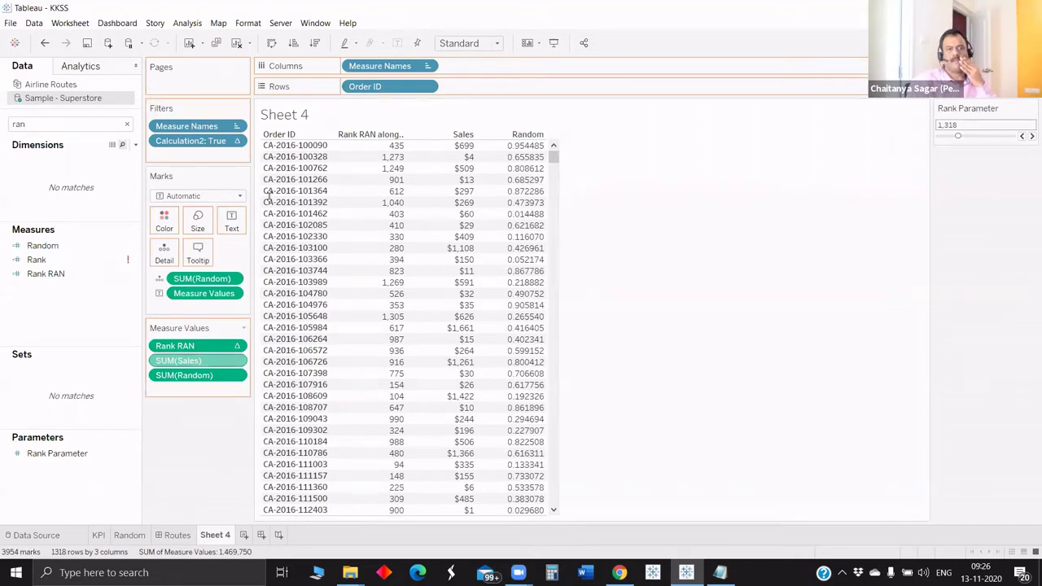
- Name the new calculated field Random 2 and begin its formula with { FIXED [Order Date]
{"action": "type", "text": "Random 2"}
{"action": "key", "text": "Tab"}
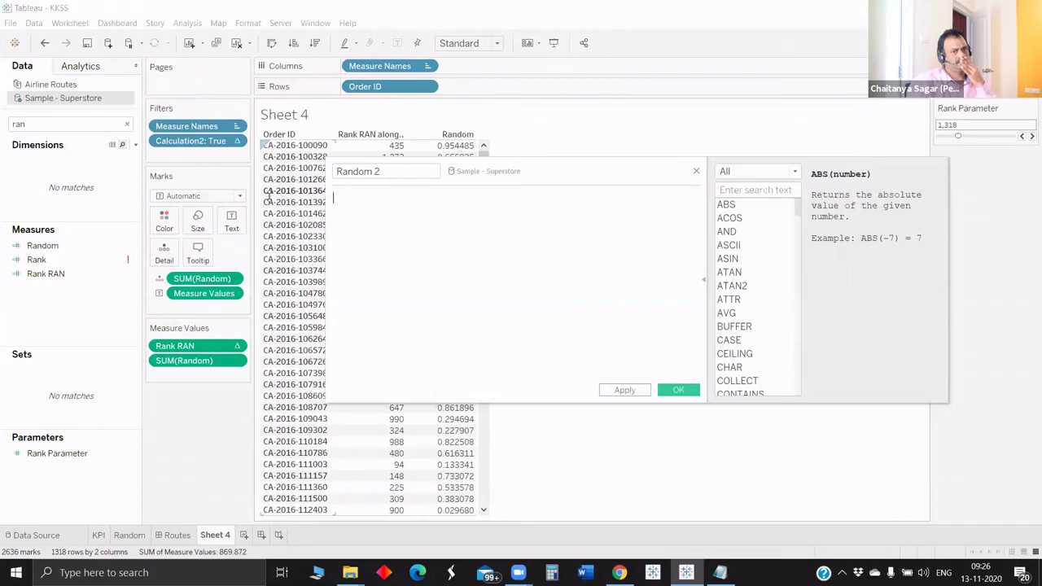
{"action": "type", "text": "g"}
{"action": "key", "text": "BackSpace"}
{"action": "key", "text": "BackSpace"}
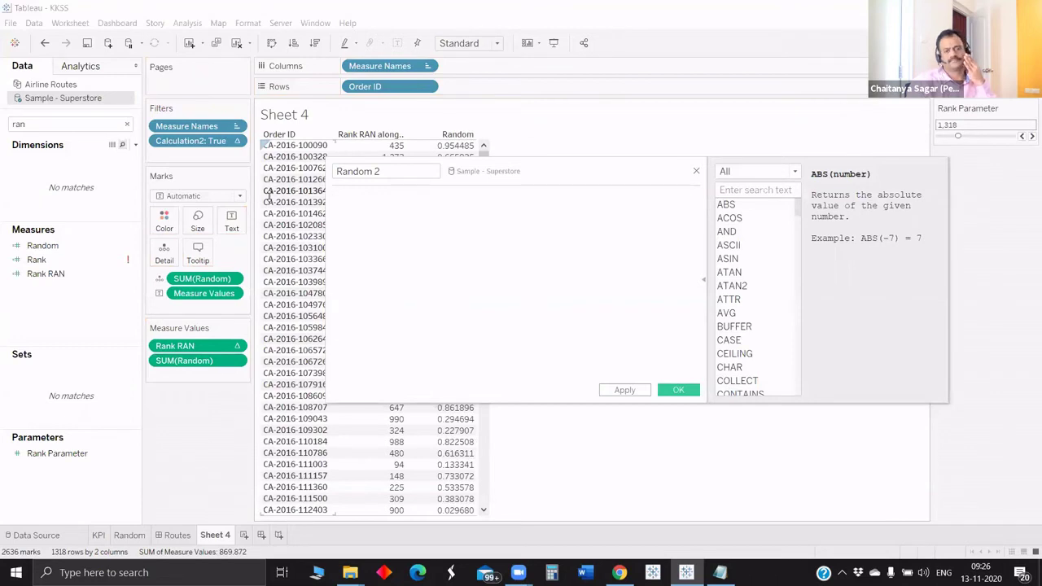
{"action": "type", "text": "{ FIXED "}
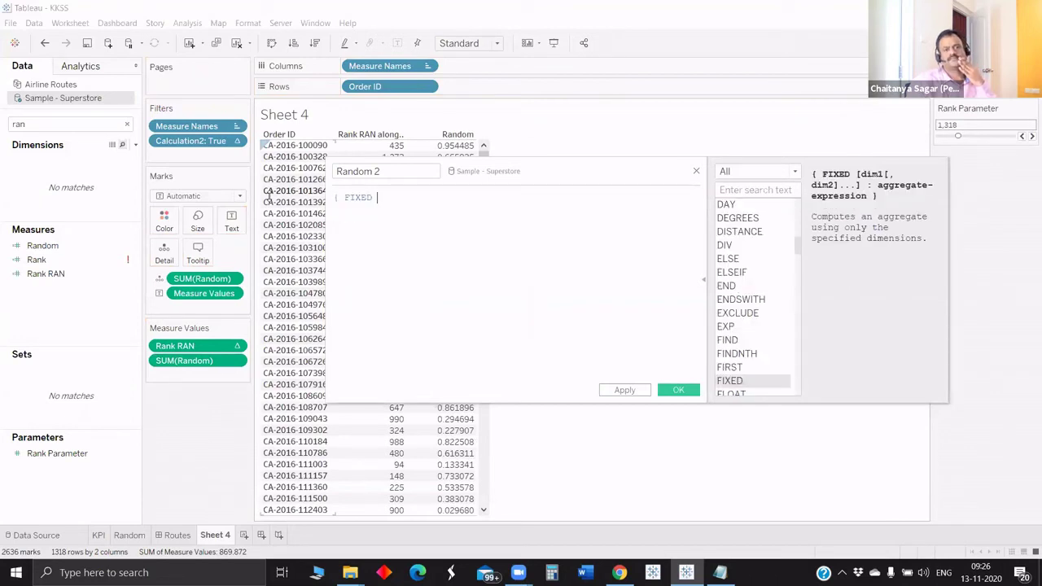
{"action": "type", "text": "ord"}
{"action": "key", "text": "Return"}
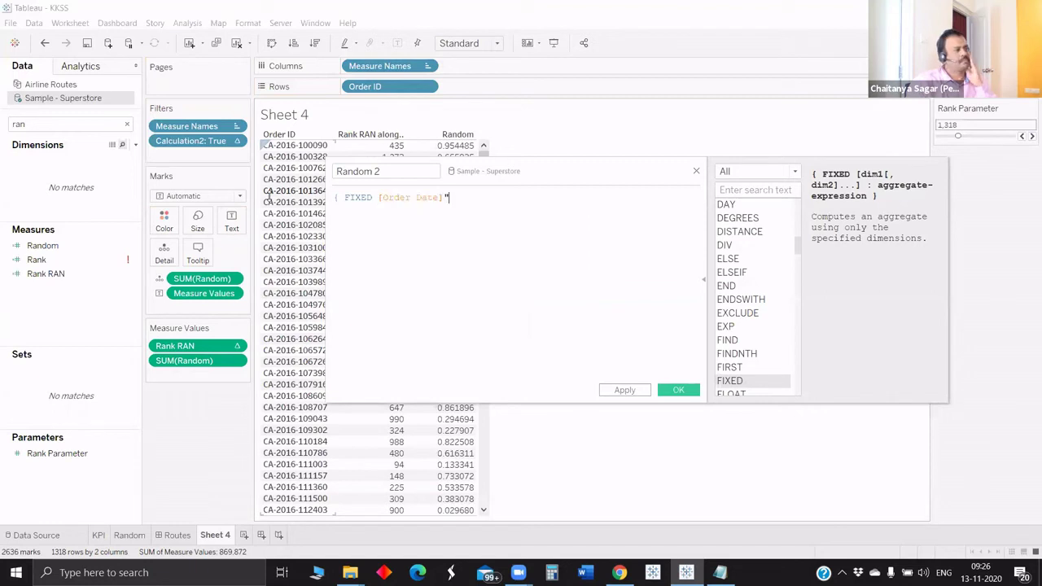
- Continue the Random 2 formula with an avg aggregation of the random() function after the fixed dimension
{"action": "type", "text": ": avg(r"}
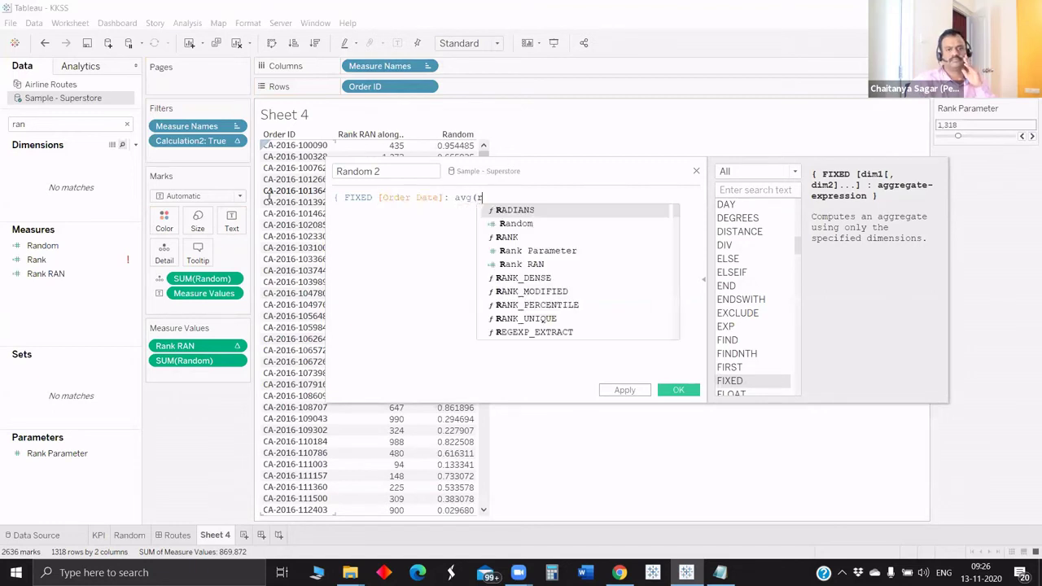
{"action": "key", "text": "BackSpace"}
{"action": "type", "text": "[Rand"}
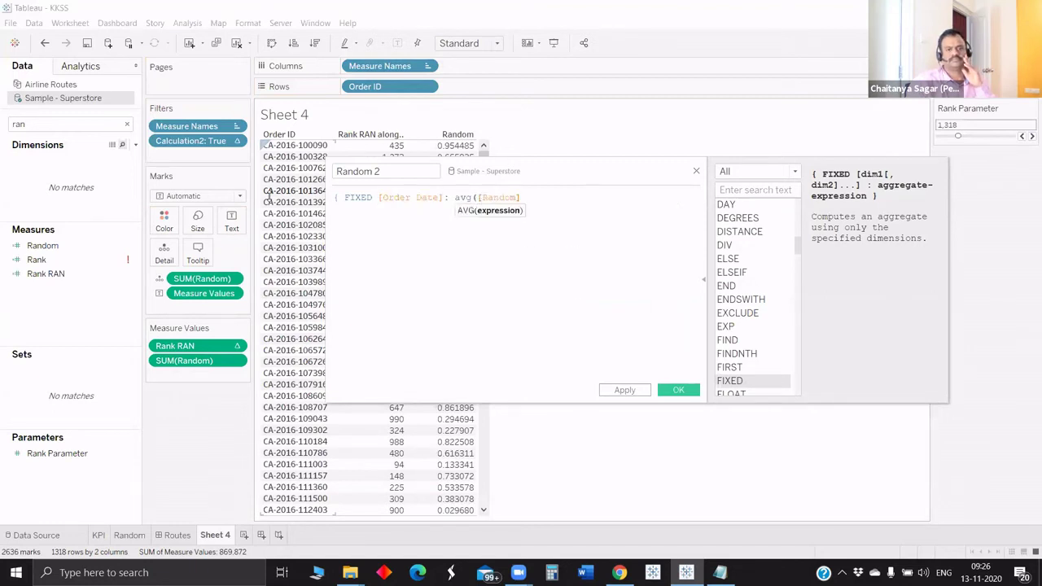
{"action": "key", "text": "BackSpace"}
{"action": "key", "text": "BackSpace"}
{"action": "key", "text": "BackSpace"}
{"action": "key", "text": "BackSpace"}
{"action": "key", "text": "BackSpace"}
{"action": "type", "text": "rnadom()"}
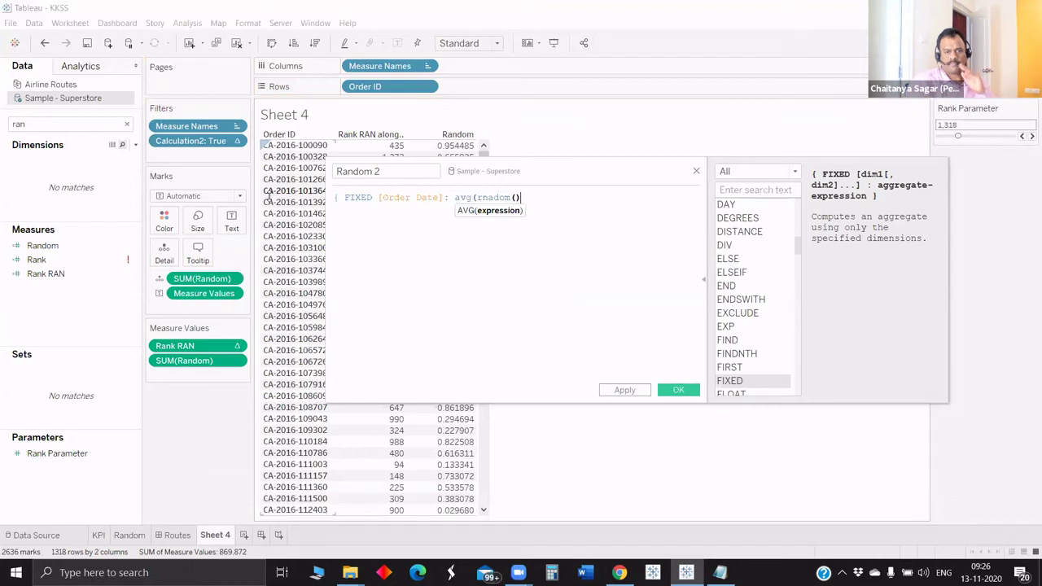
- Correct the misspelled function name inside avg to random
{"action": "key", "text": "Left"}
{"action": "key", "text": "Left"}
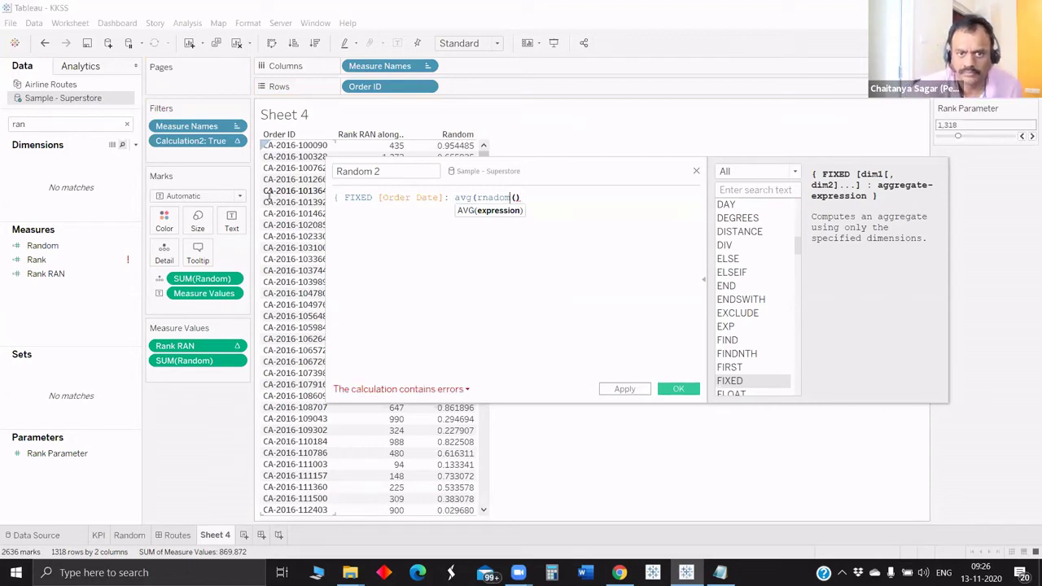
{"action": "key", "text": "Left"}
{"action": "key", "text": "Left"}
{"action": "key", "text": "BackSpace"}
{"action": "key", "text": "BackSpace"}
{"action": "key", "text": "BackSpace"}
{"action": "type", "text": "and"}
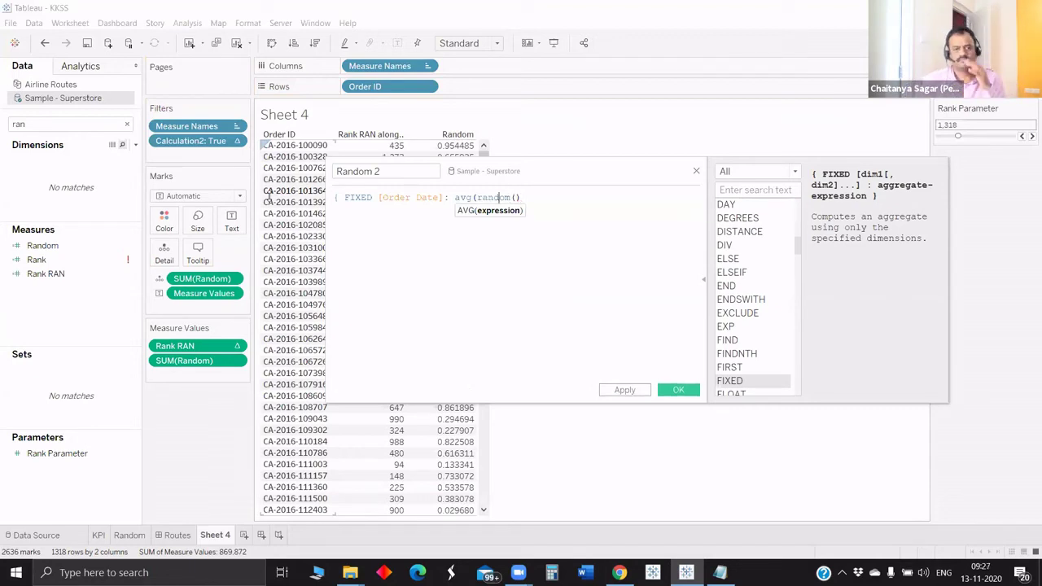
{"action": "key", "text": "Right"}
{"action": "key", "text": "Right"}
{"action": "key", "text": "Right"}
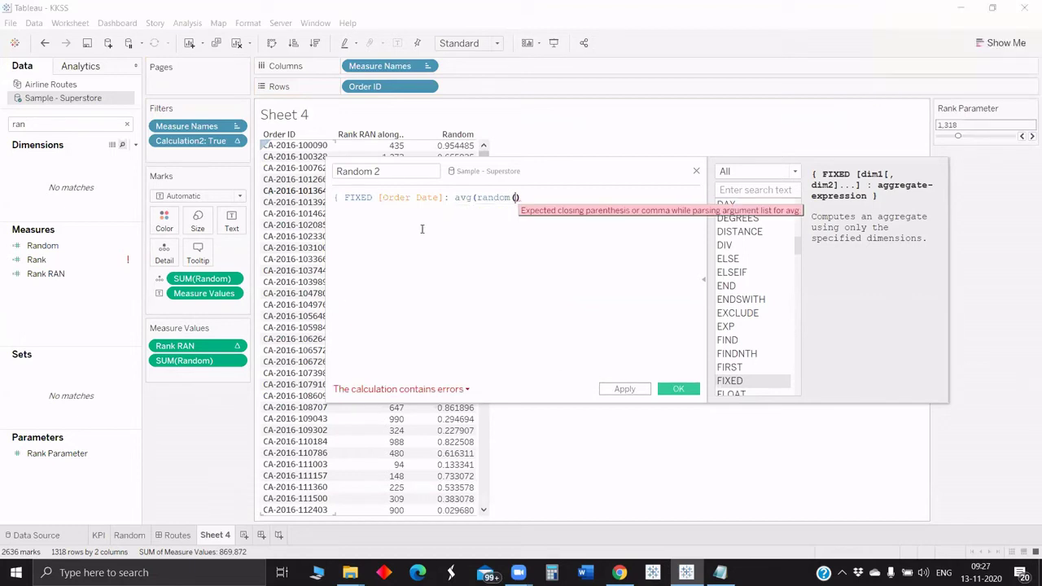
- Close the formula's parenthesis and brace, replace its Order Date dimension and create the Random 2 field
{"action": "type", "text": ")}"}
{"action": "left_click", "coordinate": [421, 200]}
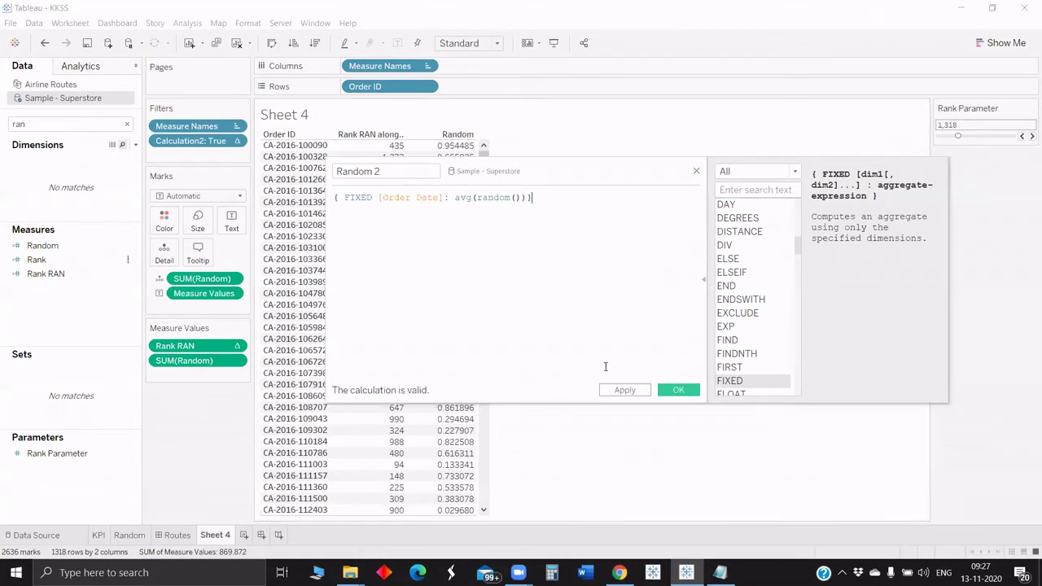
{"action": "type", "text": "or"}
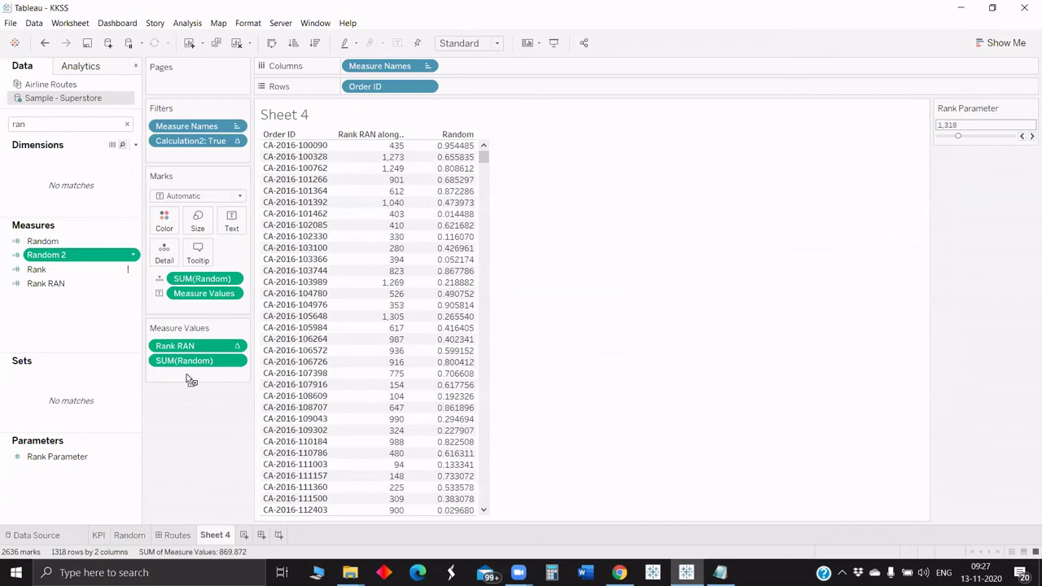
- Add Random 2 to Measure Values, format it to six decimal places and check its values in the table
{"action": "left_click_drag", "start_coordinate": [186, 373], "coordinate": [208, 376]}
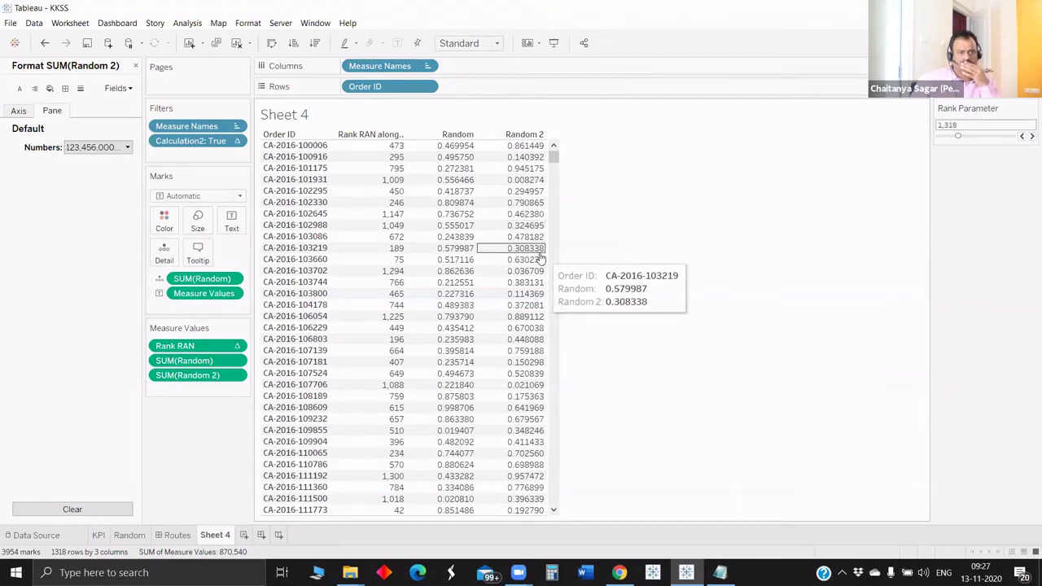
{"action": "scroll", "coordinate": [540, 259], "scroll_direction": "down", "scroll_amount": 6}
{"action": "scroll", "coordinate": [546, 258], "scroll_direction": "down", "scroll_amount": 12}
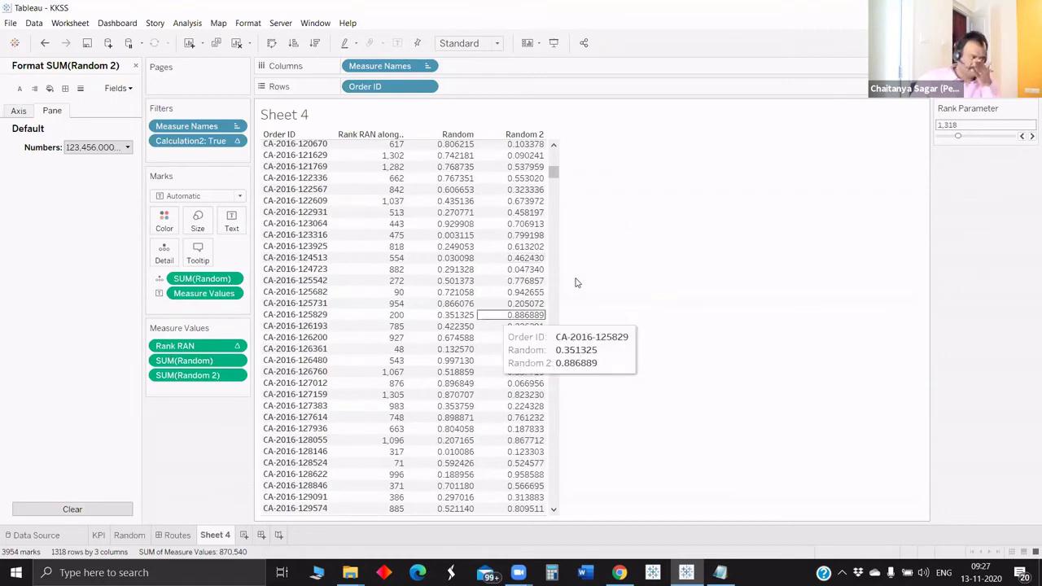
{"action": "scroll", "coordinate": [489, 383], "scroll_direction": "down", "scroll_amount": 3}
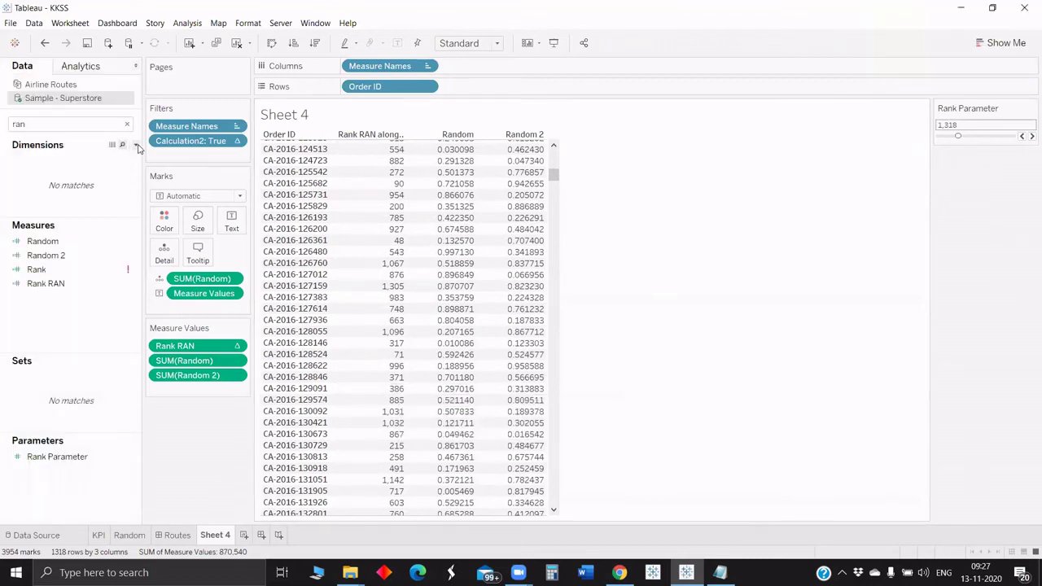
- Create the calculated field Calculation3 with the formula [Random 2]
{"action": "left_click", "coordinate": [135, 144]}
{"action": "left_click", "coordinate": [57, 156]}
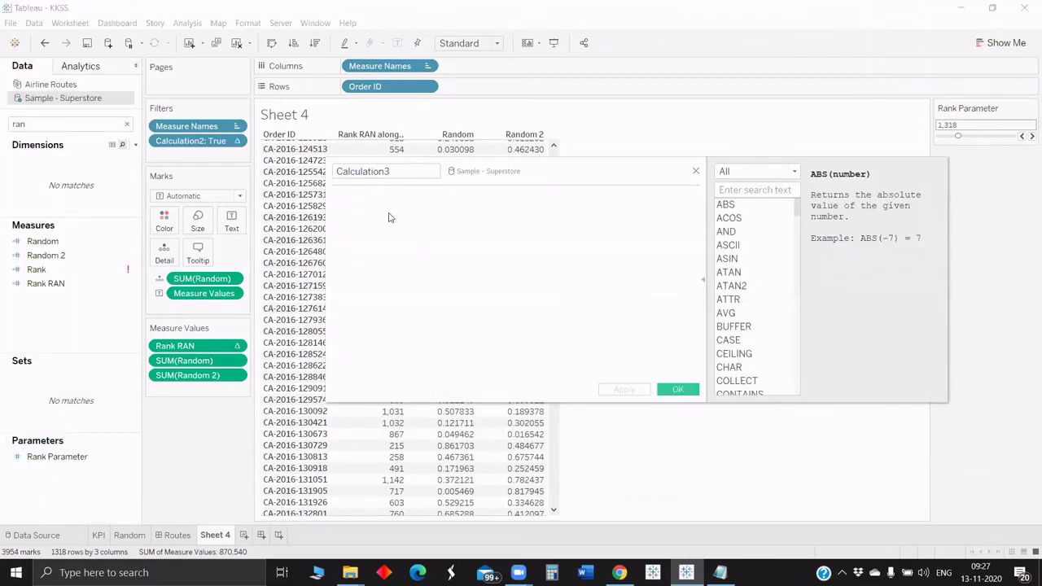
{"action": "type", "text": "[Random 2]"}
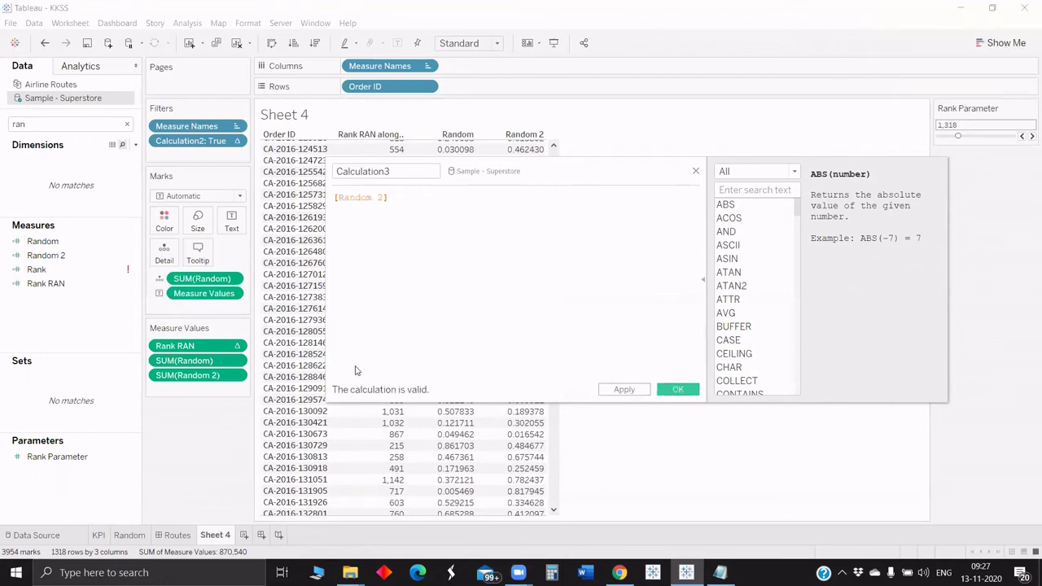
{"action": "key", "text": "Escape"}
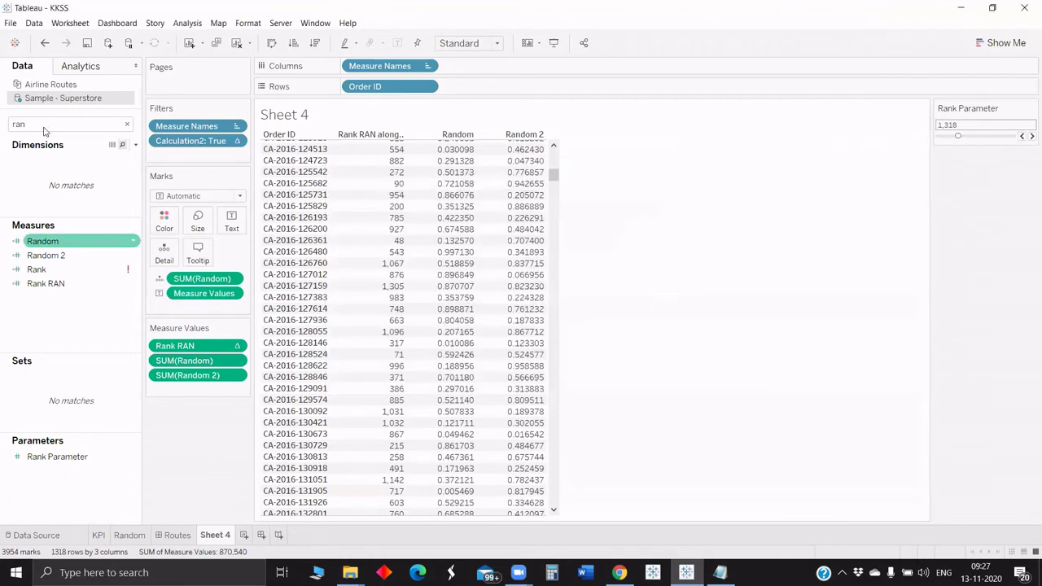
- Search the data fields for cal and add Calculation3 to Measure Values
{"action": "double_click", "coordinate": [44, 131]}
{"action": "type", "text": "cal"}
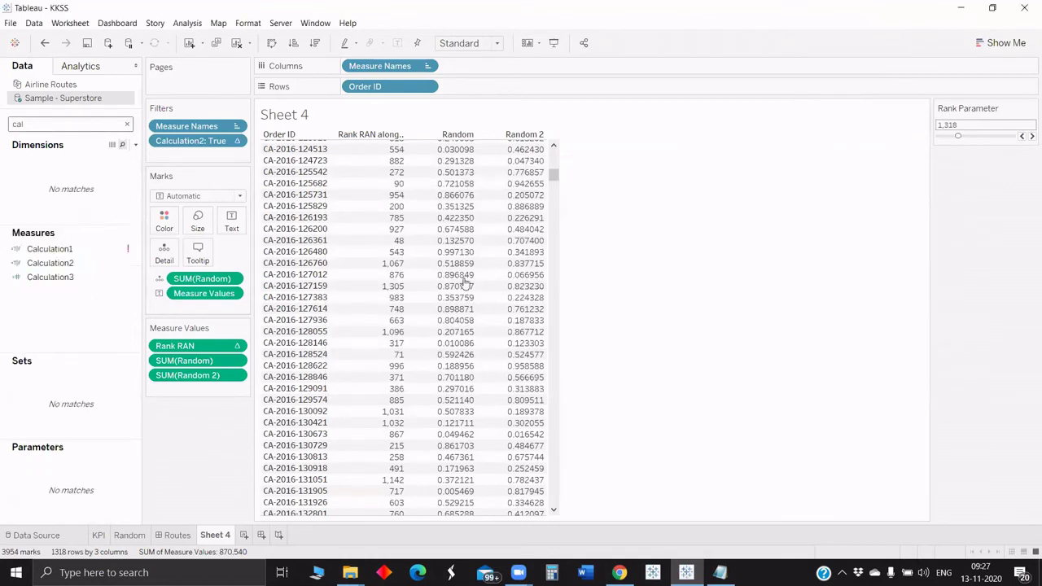
{"action": "left_click", "coordinate": [50, 263]}
{"action": "left_click_drag", "start_coordinate": [50, 277], "coordinate": [198, 389]}
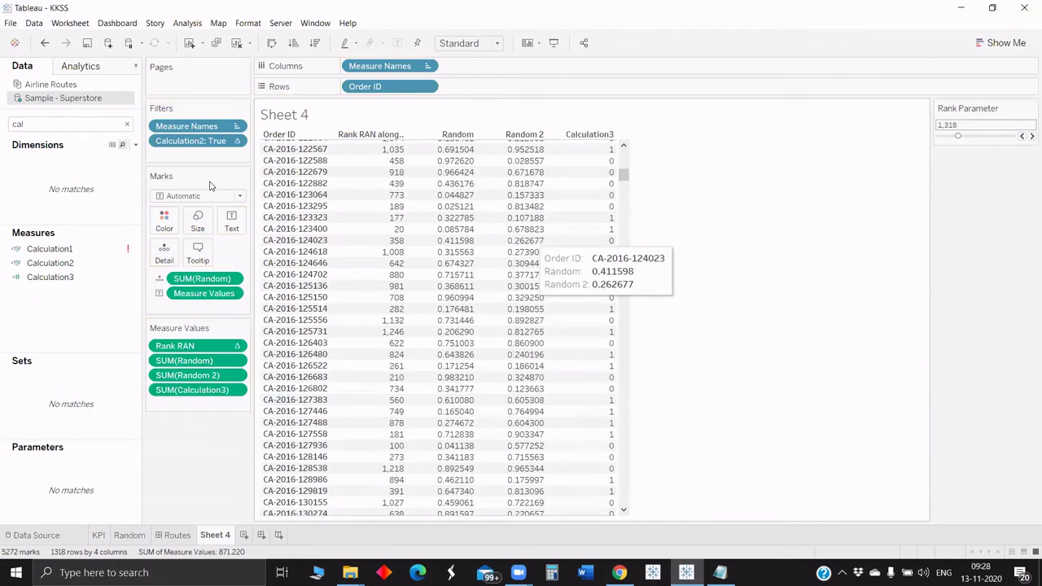
- Format the Calculation3 values as a custom number with seven decimal places
{"action": "scroll", "coordinate": [423, 199], "scroll_direction": "up", "scroll_amount": 3}
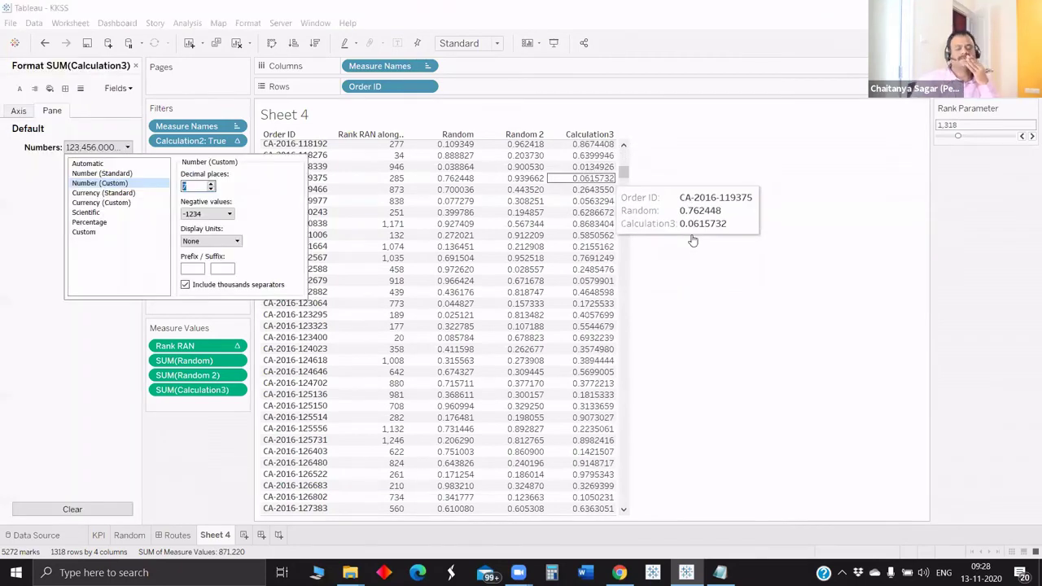
{"action": "left_click", "coordinate": [692, 240]}
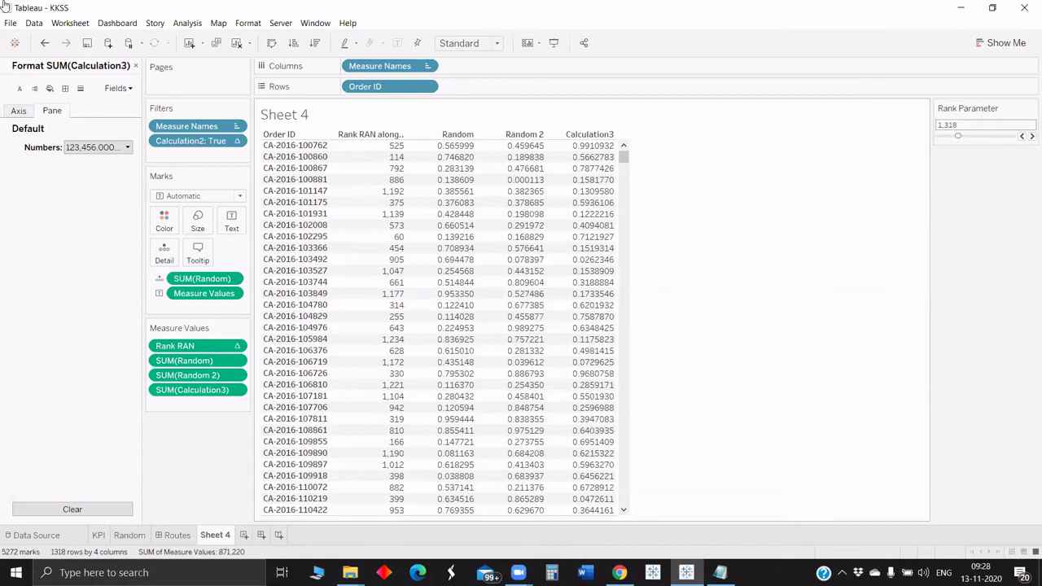
{"action": "left_click", "coordinate": [135, 65]}
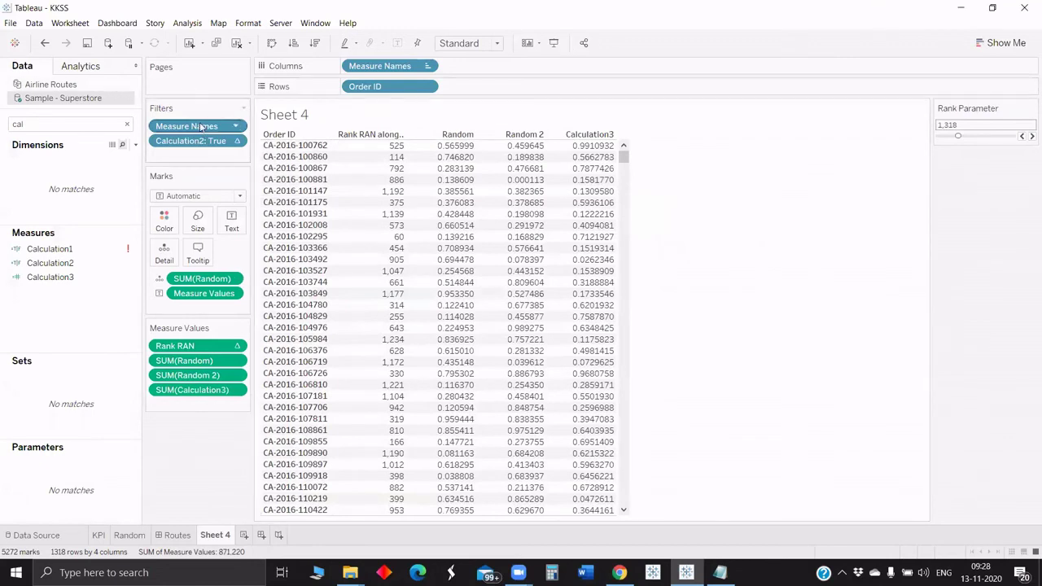
- Refresh the Sample - Superstore data source several times and compare the Random, Random 2 and Calculation3 values
{"action": "right_click", "coordinate": [71, 99]}
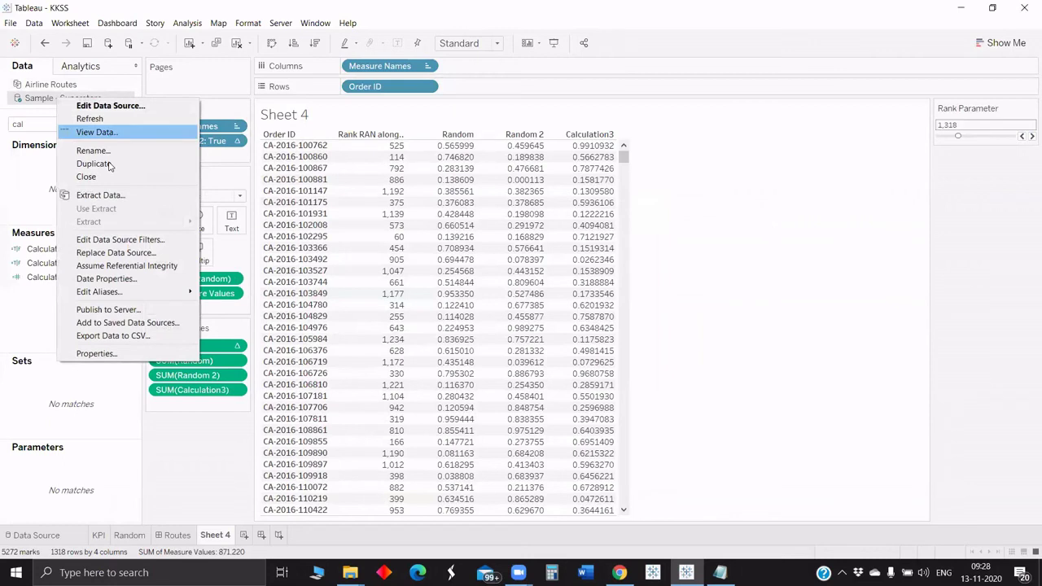
{"action": "left_click", "coordinate": [105, 120]}
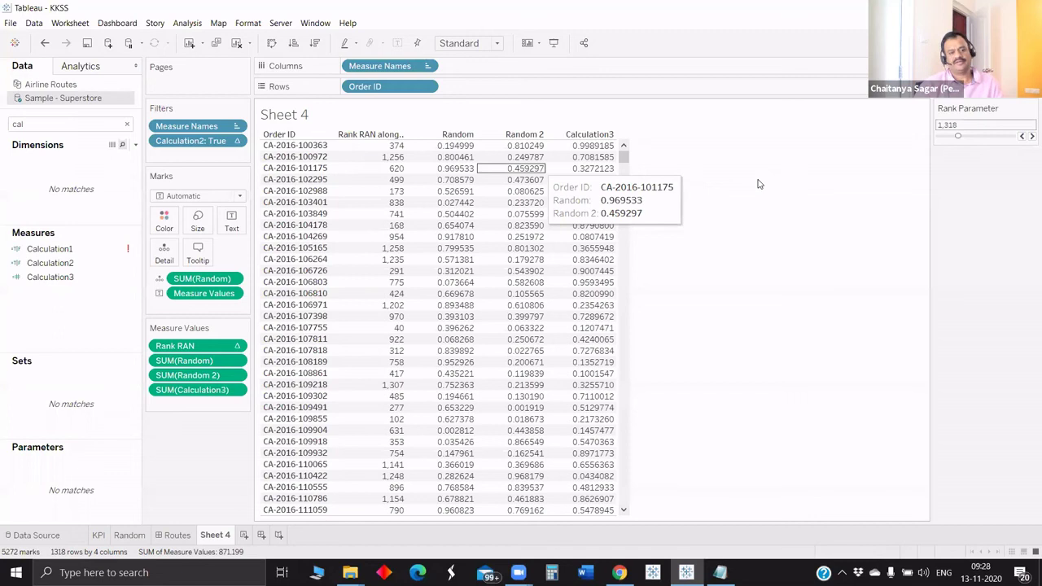
{"action": "key", "text": "F5"}
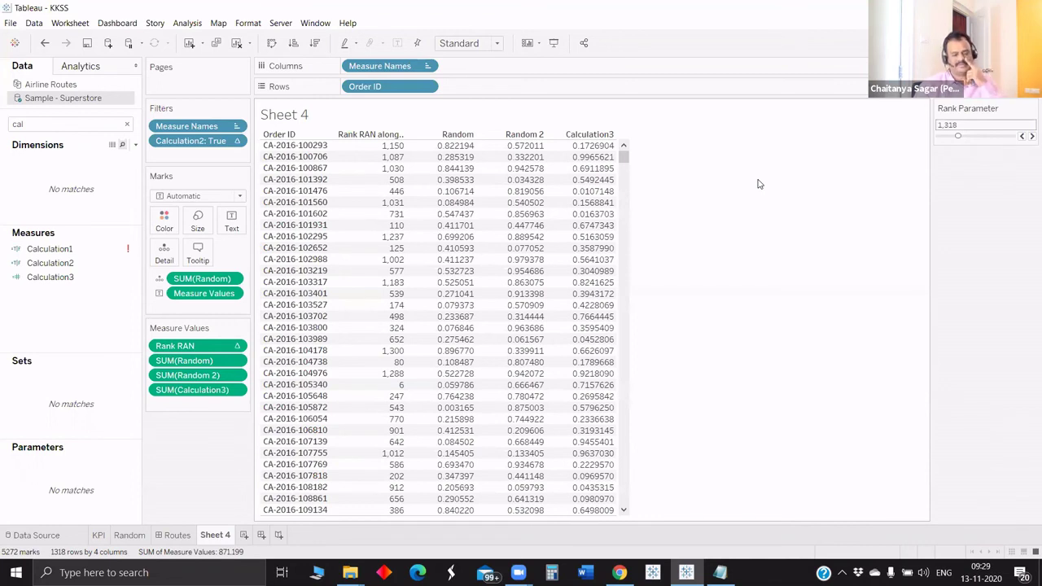
{"action": "right_click", "coordinate": [78, 104]}
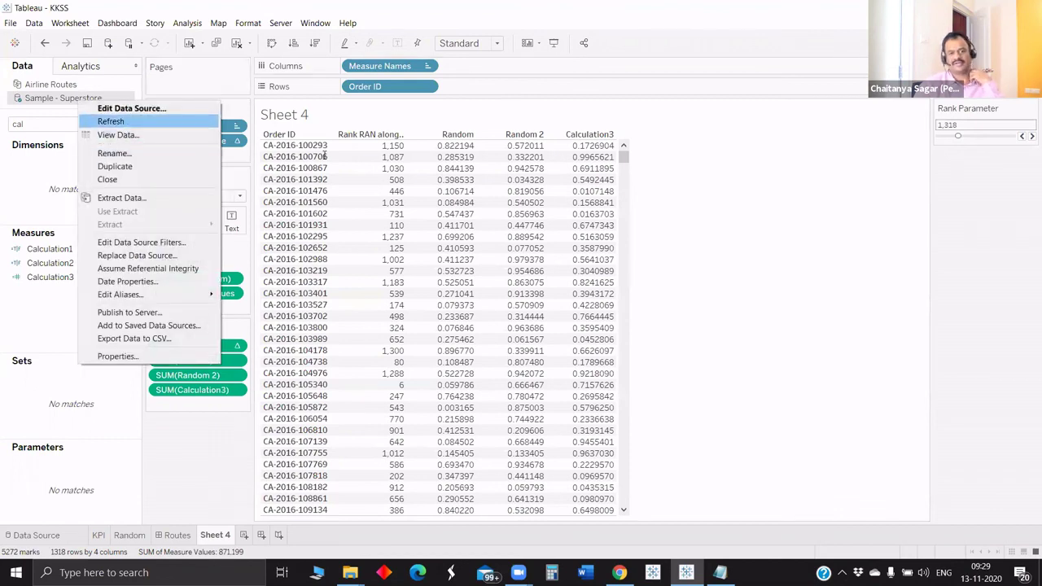
{"action": "key", "text": "Return"}
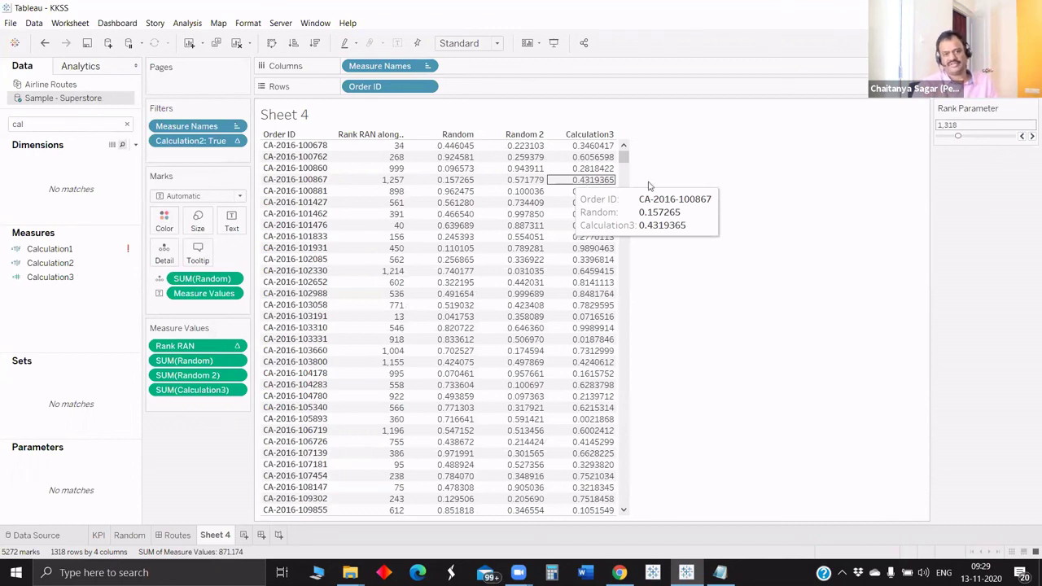
{"action": "right_click", "coordinate": [92, 100]}
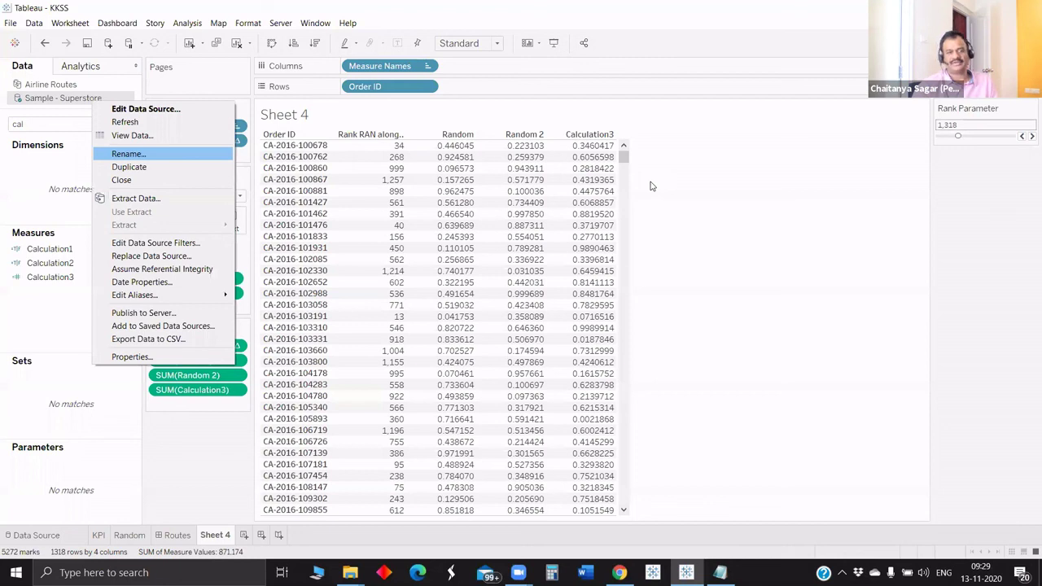
{"action": "key", "text": "F5"}
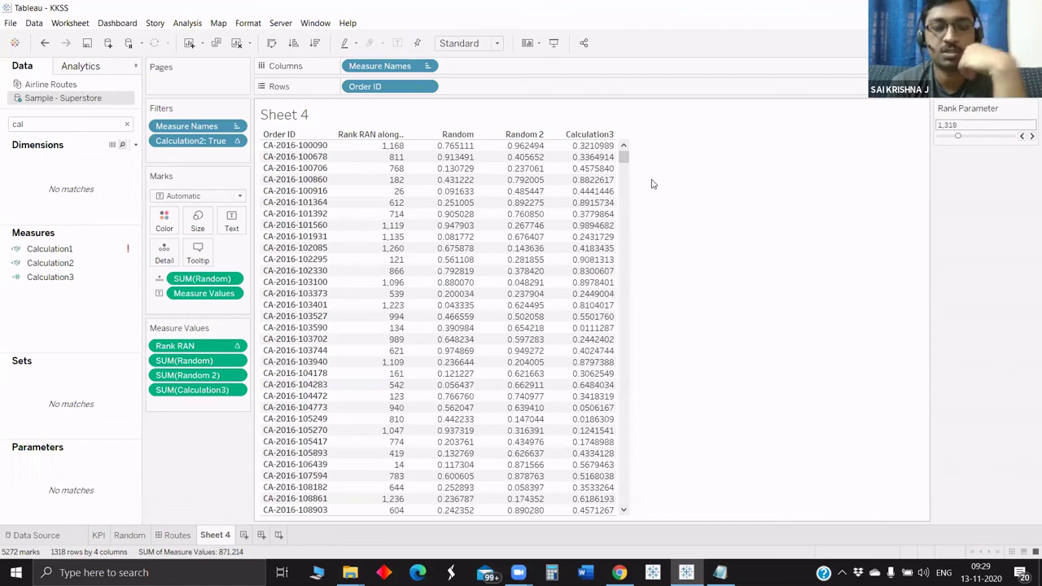
{"action": "mouse_move", "coordinate": [589, 182]}
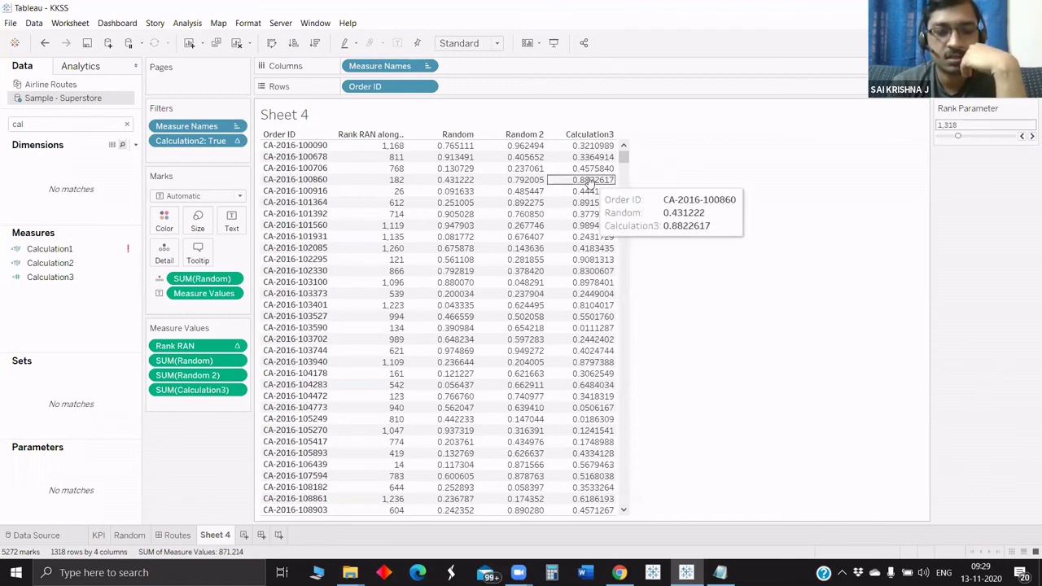